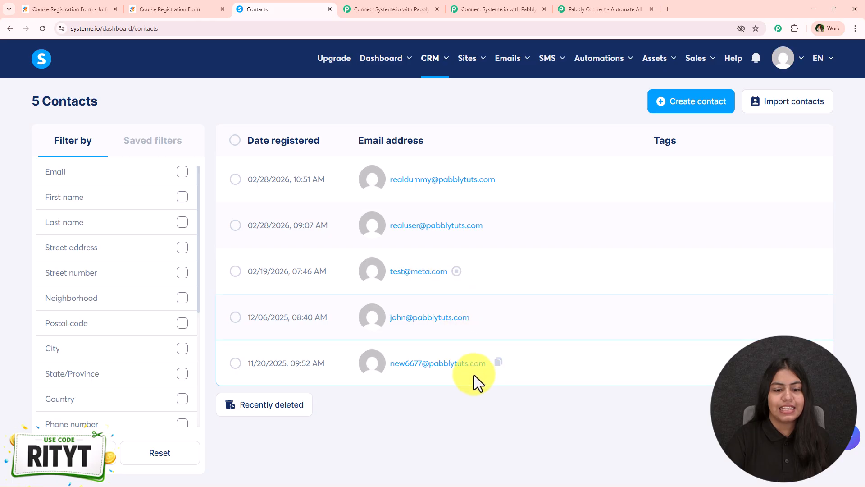
- Switch to the live Jotform course registration form, fill in the student's birth date and set the gender to Female
click(169, 9)
scroll(320, 195, down, 2)
click(274, 212)
click(300, 288)
click(329, 216)
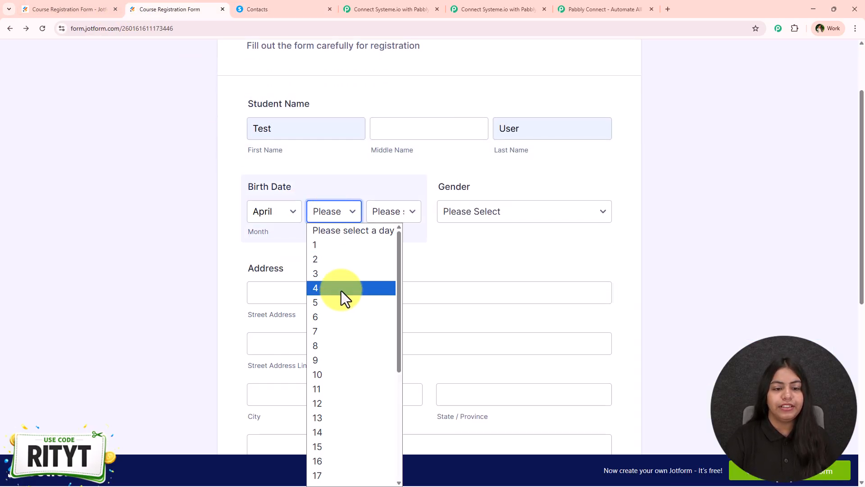
click(340, 262)
click(399, 218)
scroll(418, 408, down, 8)
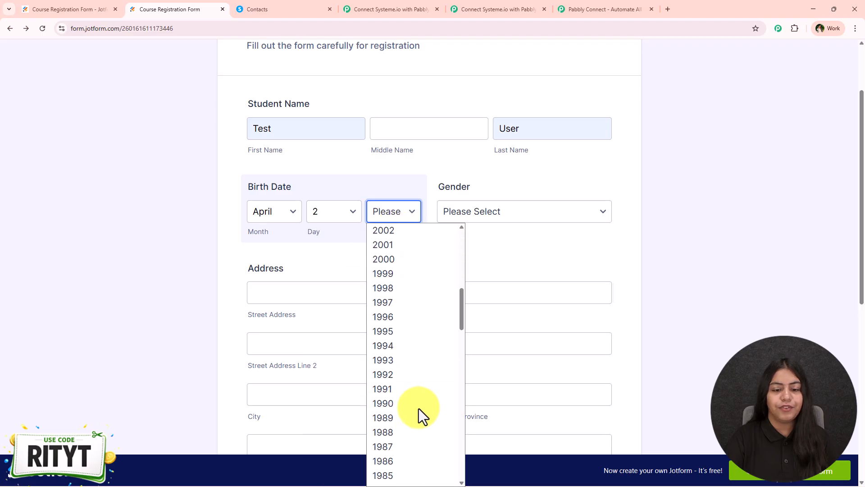
click(433, 259)
click(474, 221)
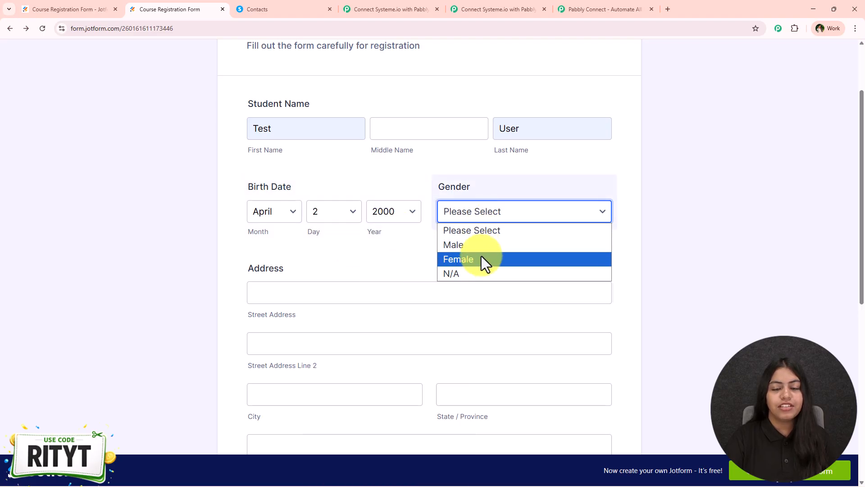
click(479, 259)
- Fill in the student's address and e-mail from the saved autofill suggestions
click(274, 312)
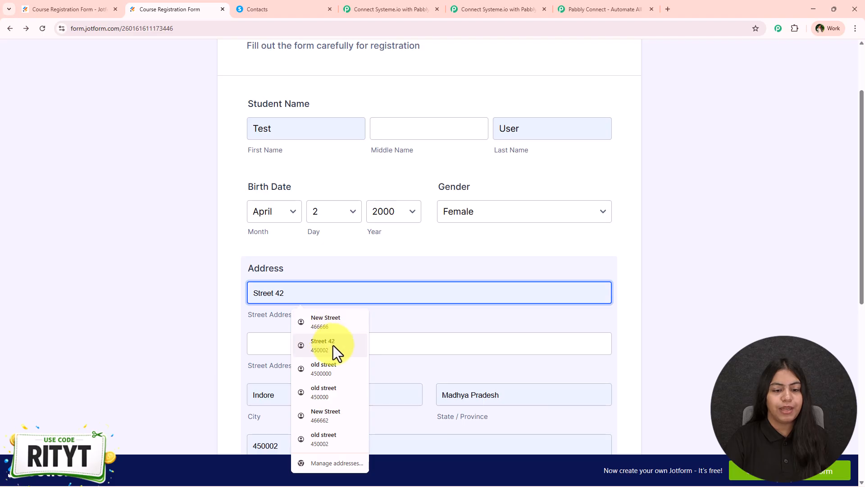
click(334, 345)
scroll(332, 349, down, 7)
click(340, 218)
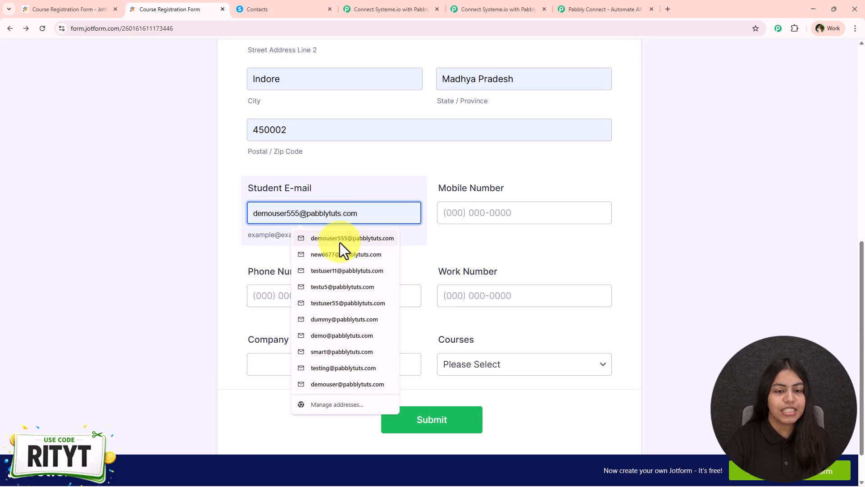
click(334, 271)
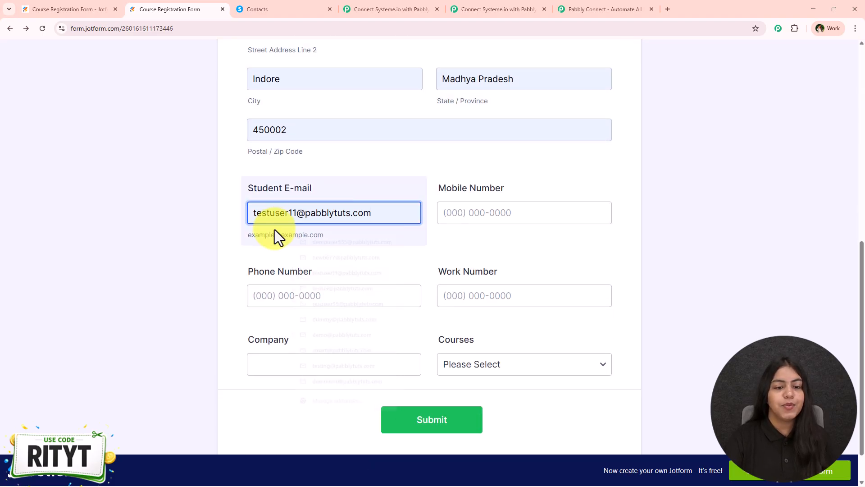
- Fill in the mobile, phone and work numbers with a saved phone number
click(450, 214)
click(517, 289)
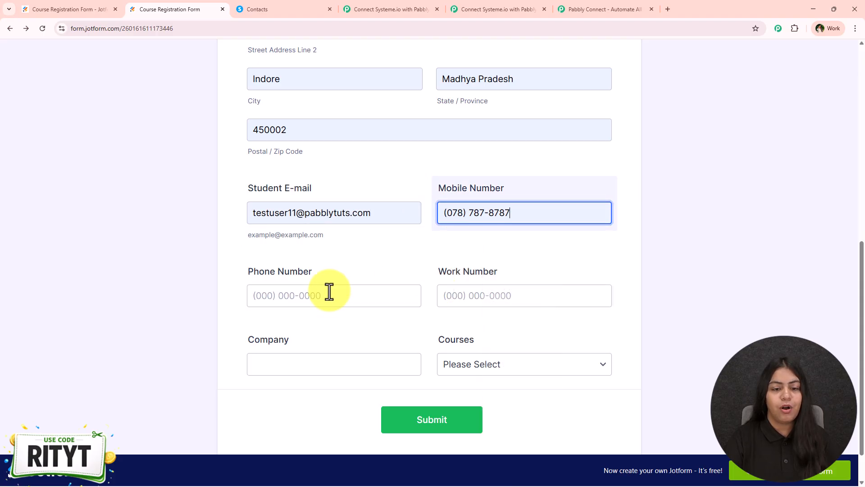
click(328, 294)
click(336, 158)
click(521, 293)
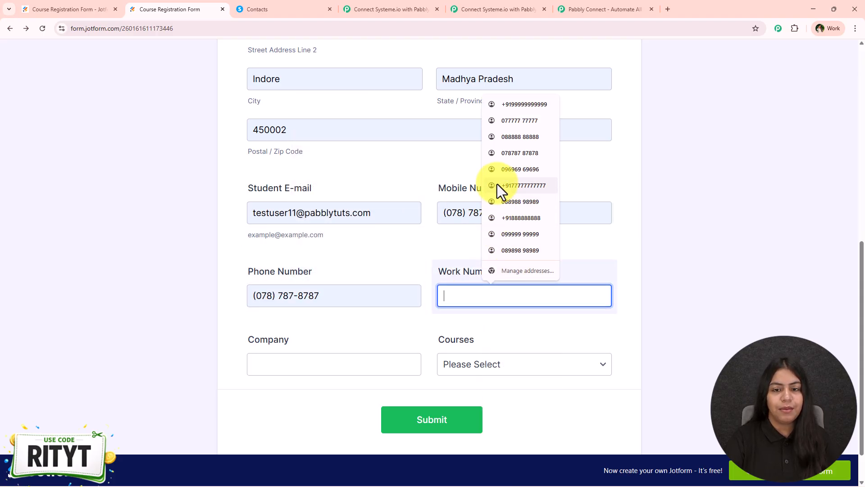
click(507, 160)
- Enter Pabbly Tuts as the company, choose the Creative Writing 1 course and submit the registration form
click(329, 360)
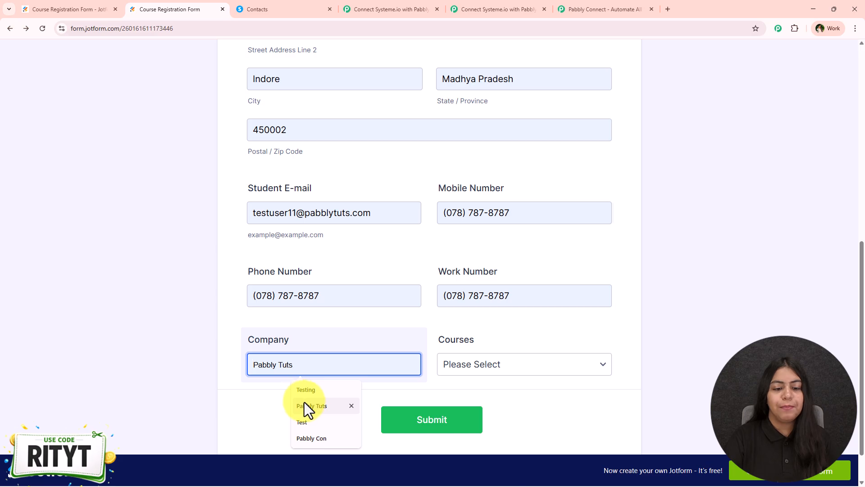
click(305, 402)
click(506, 360)
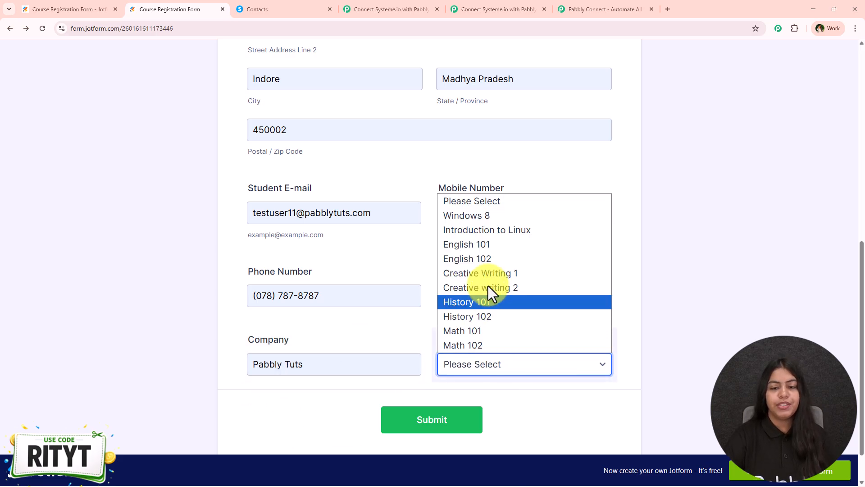
click(485, 274)
click(426, 426)
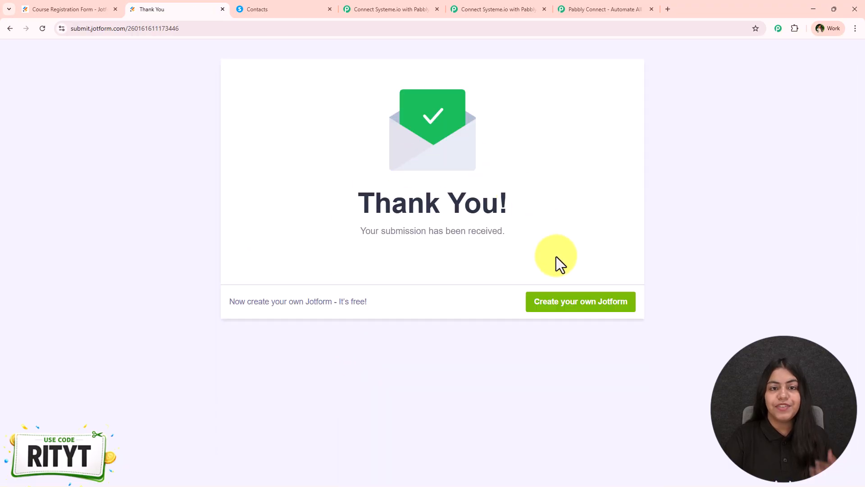
- Switch to the Systeme.io contacts, reload the list and check it for the contact from the submitted form
click(258, 4)
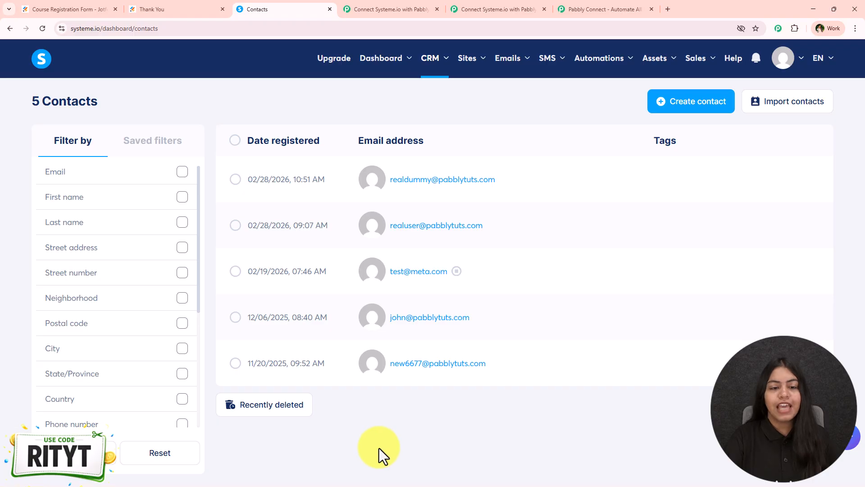
click(234, 142)
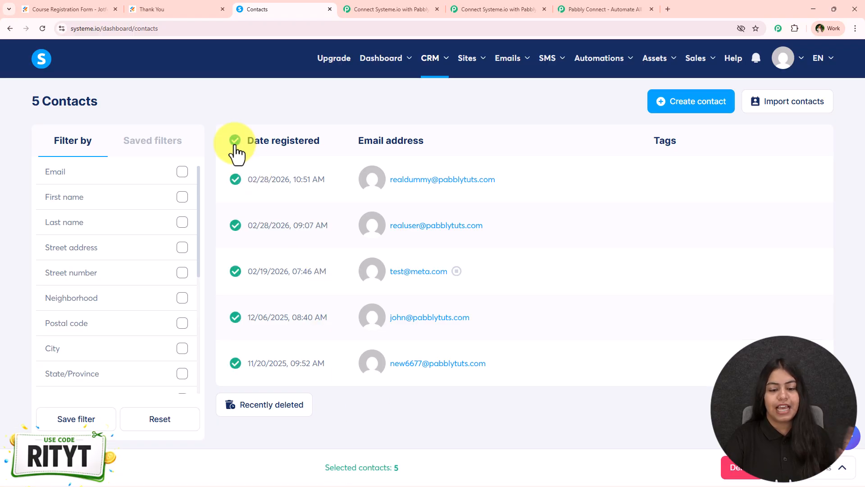
click(42, 29)
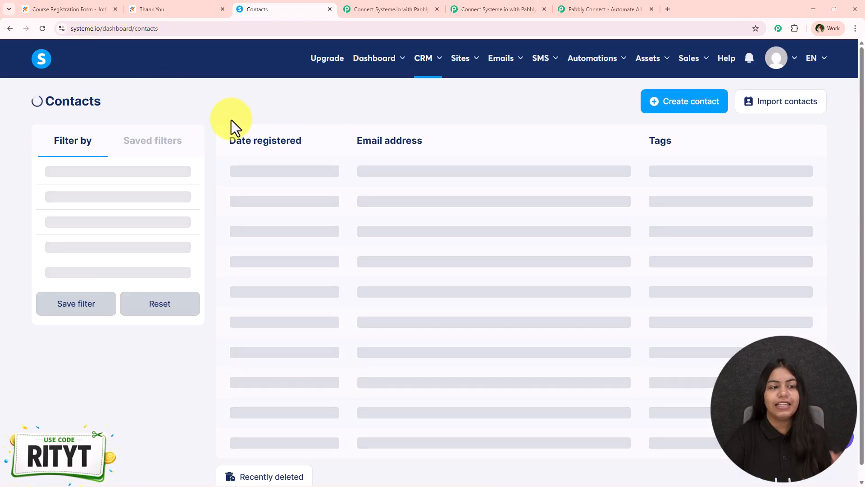
drag(27, 101, 107, 101)
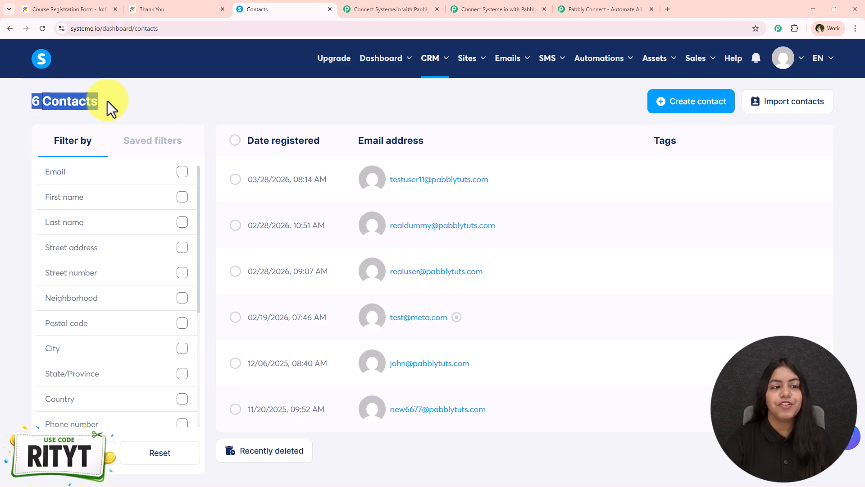
click(133, 99)
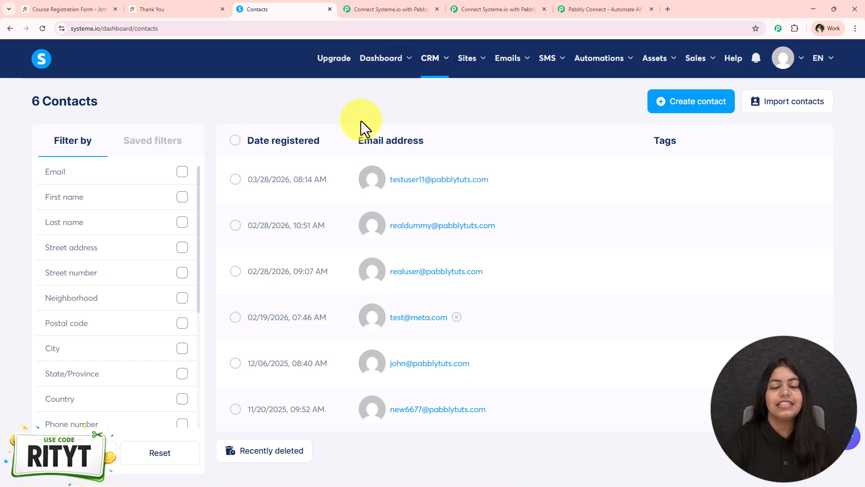
mouse_move(422, 185)
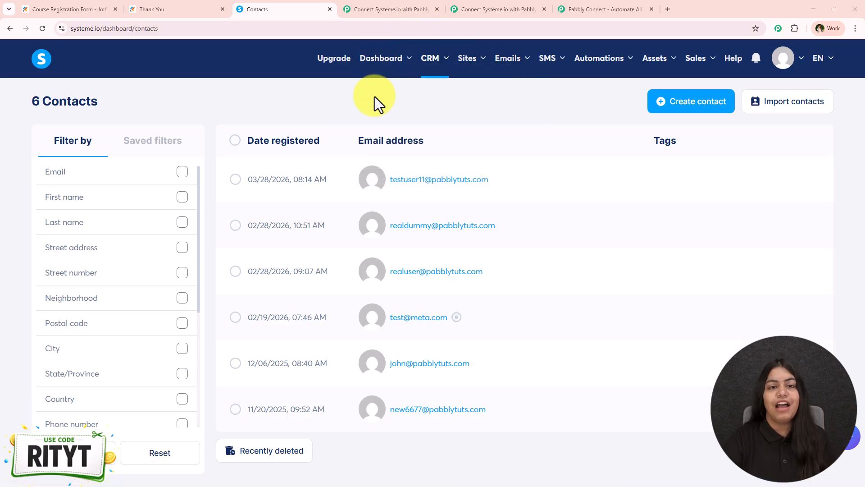
- Switch to Pabbly Connect and view the finished Jotform to Systeme.io workflow and the empty workflow
click(363, 6)
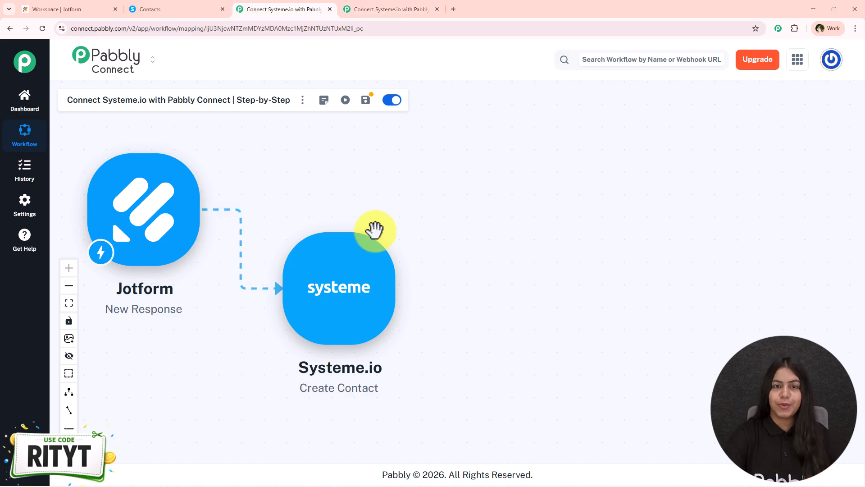
click(387, 9)
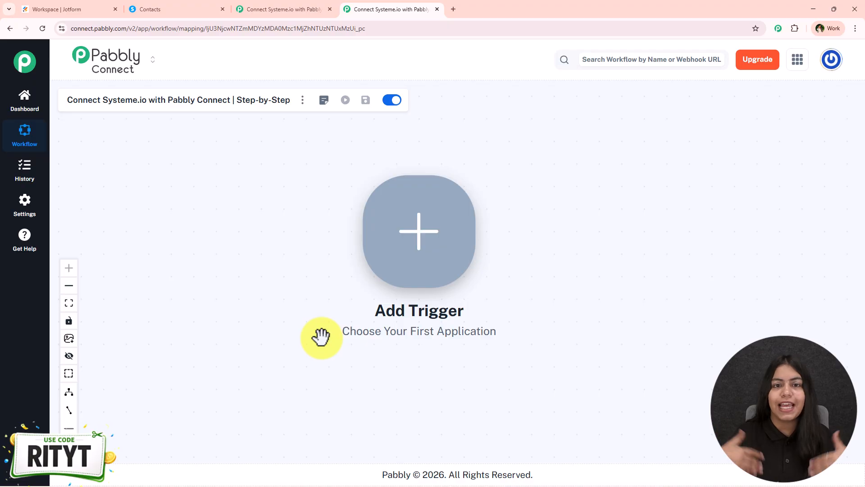
- Open the pabbly.com/connect site in a new browser tab, dismiss its limited-time offer, and return to the Systeme.io contacts
click(454, 8)
text(pab)
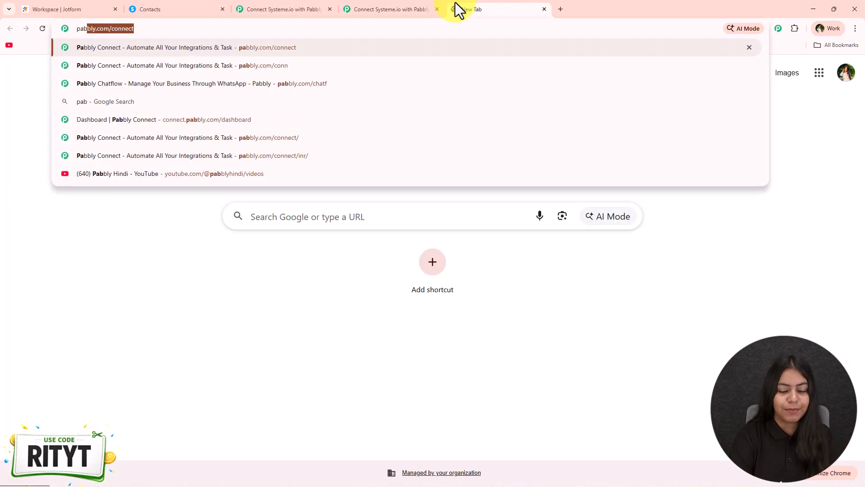
text(bly.com/conn)
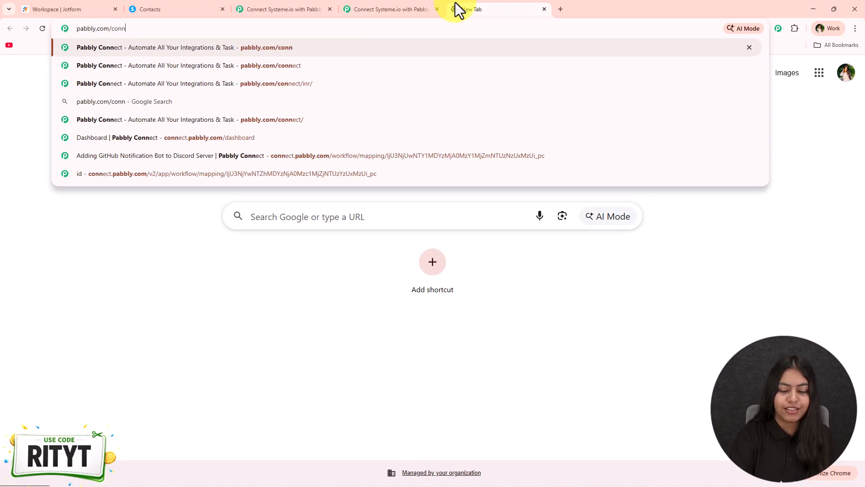
key(Return)
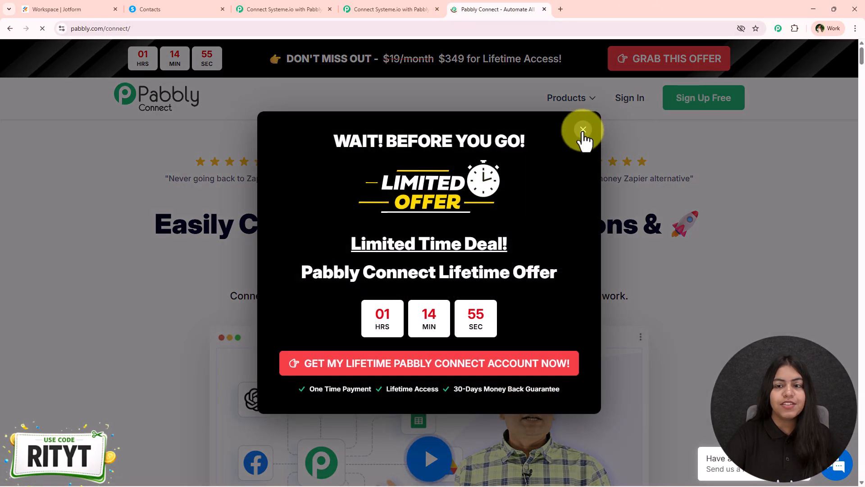
click(581, 131)
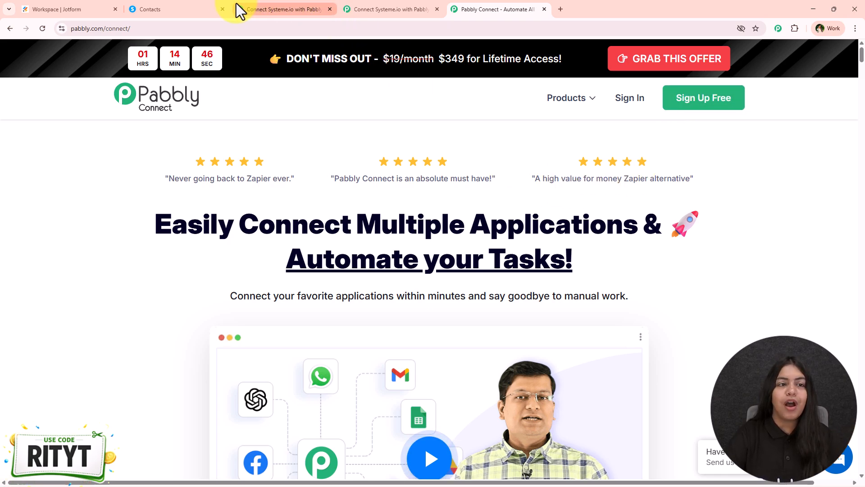
click(207, 8)
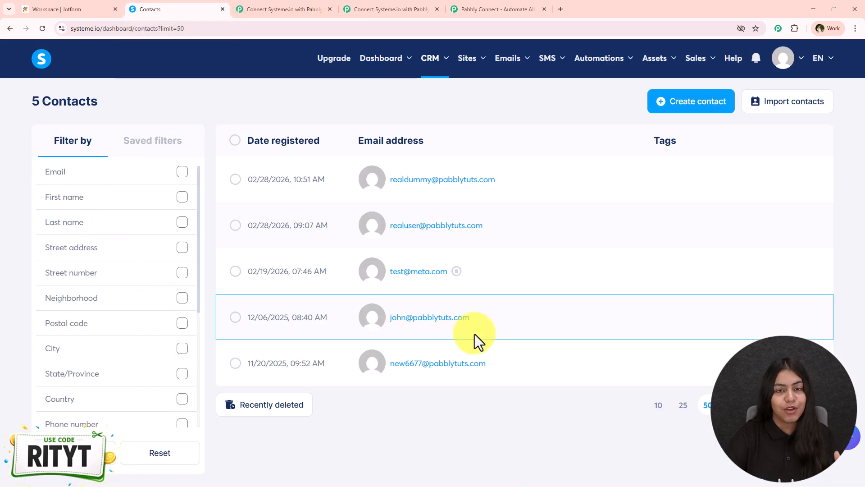
- Switch to the empty Pabbly Connect workflow and choose Jotform as its trigger app
click(393, 8)
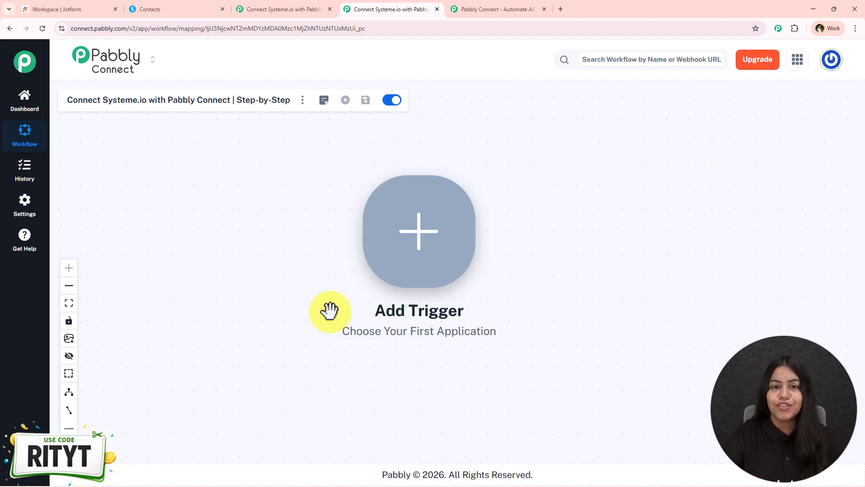
drag(502, 309, 282, 293)
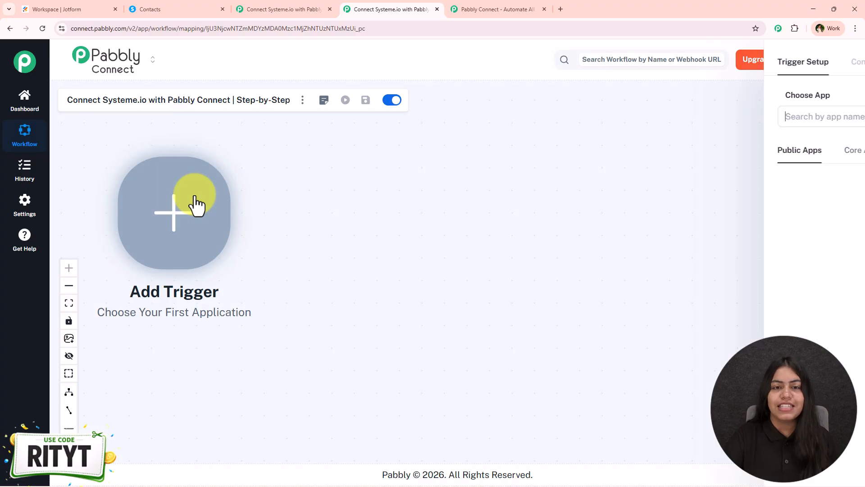
click(195, 205)
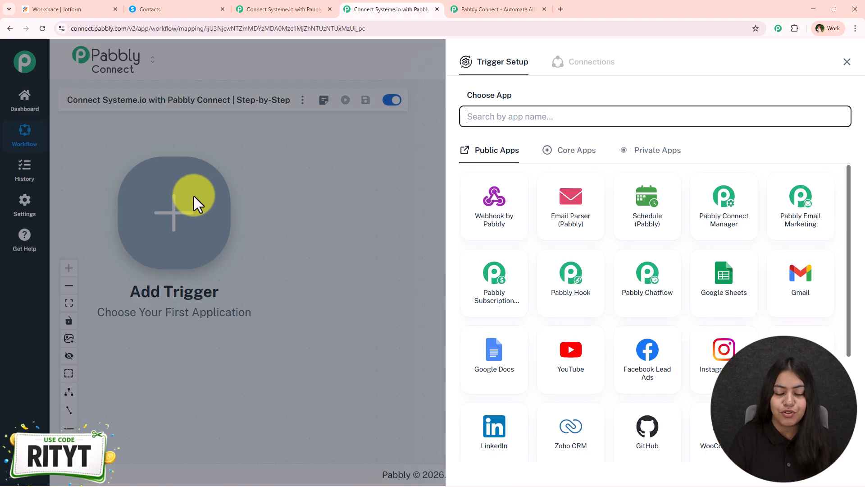
text(Jot)
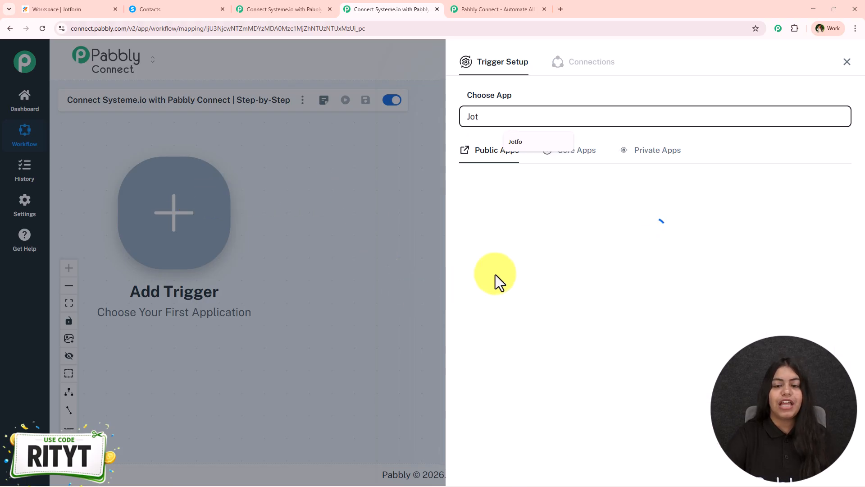
click(483, 228)
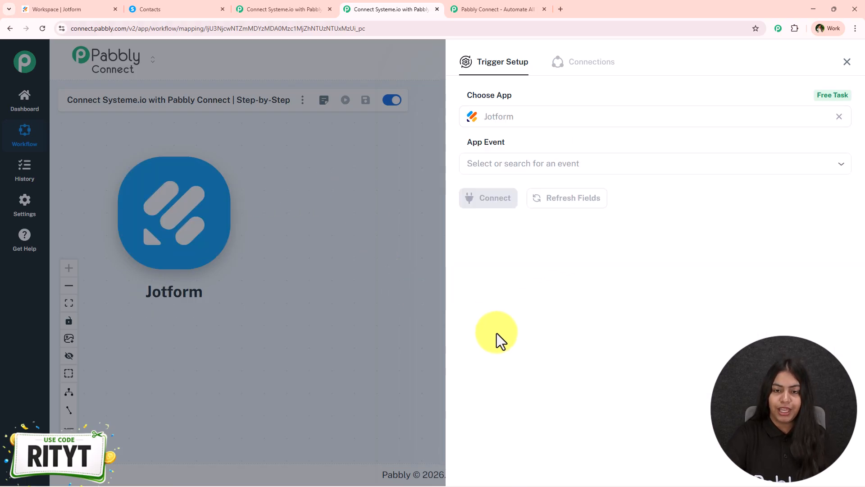
- Set the Jotform trigger event to New Response, connect it and copy the webhook URL
click(506, 161)
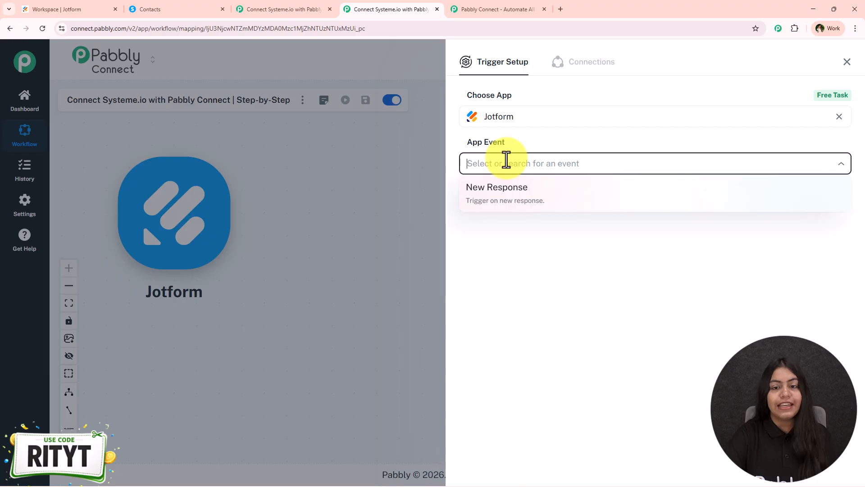
click(498, 188)
click(502, 200)
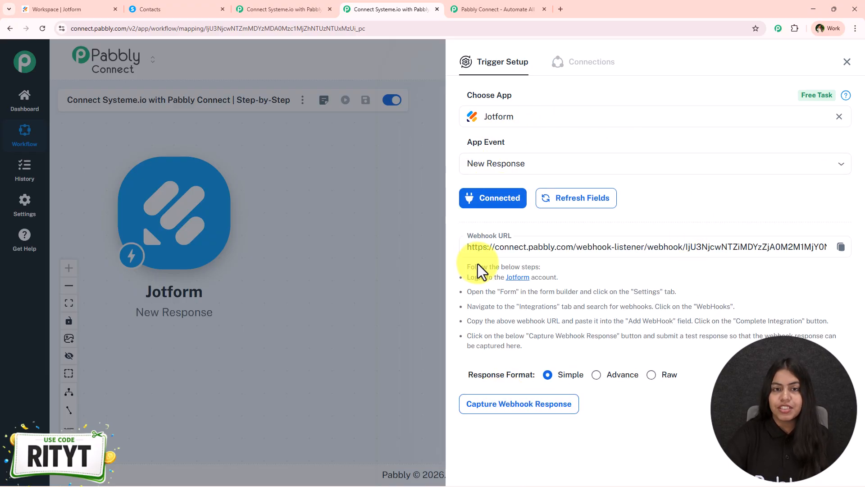
click(841, 246)
- Switch to the Jotform workspace, open the Course Registration Form for editing and go to its integration settings
click(13, 8)
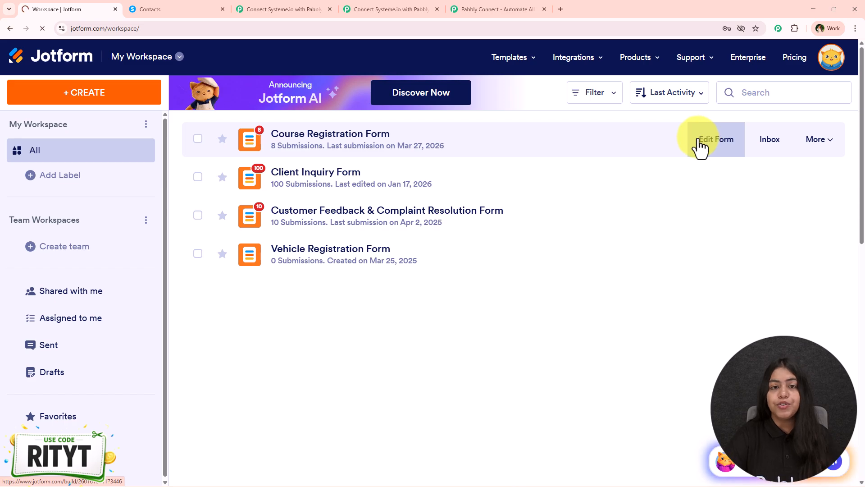
click(702, 145)
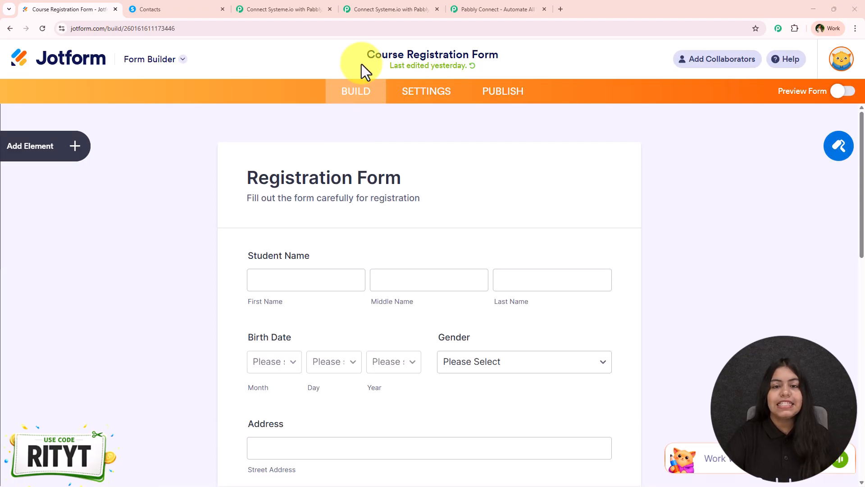
click(440, 101)
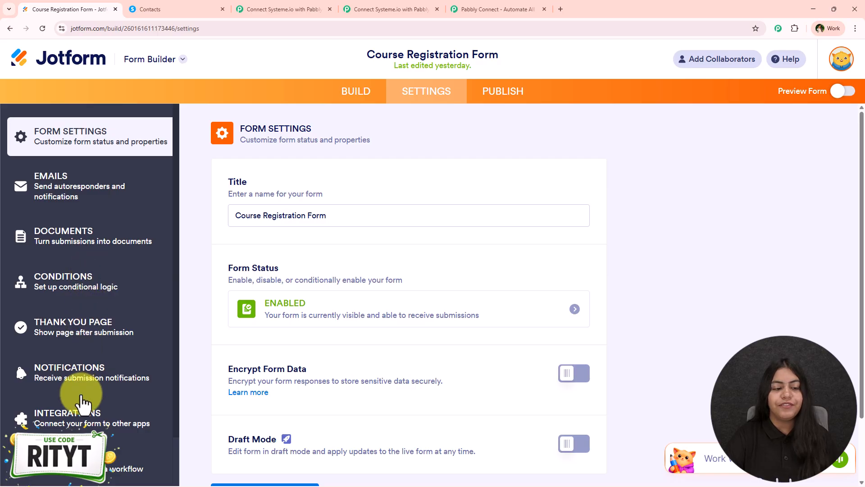
click(84, 413)
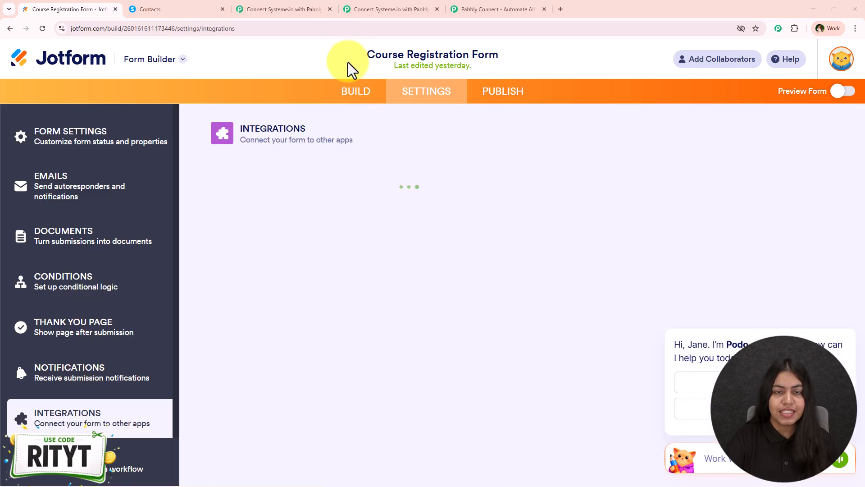
- Search the form's integrations for "web", open Webhooks and remove the existing integration
click(444, 168)
text(web)
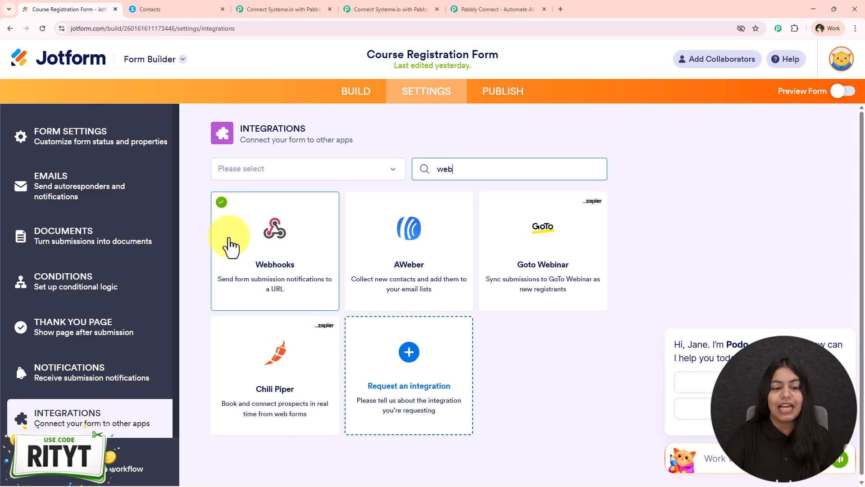
click(280, 219)
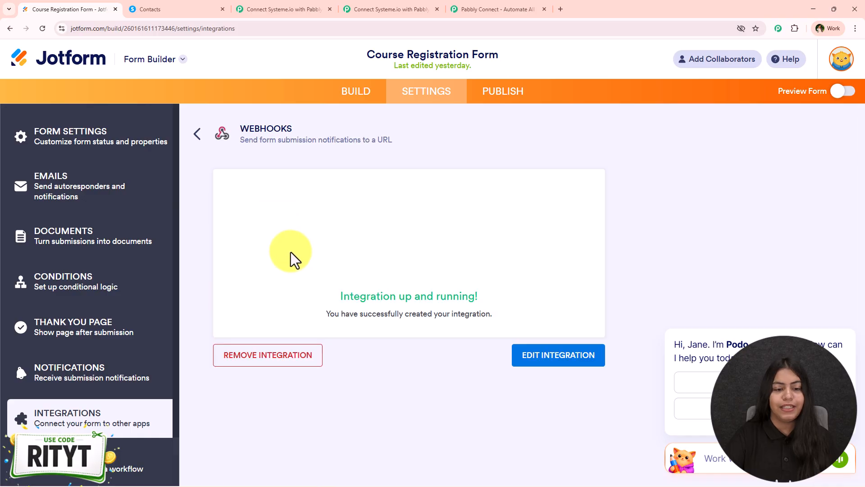
click(298, 358)
click(446, 261)
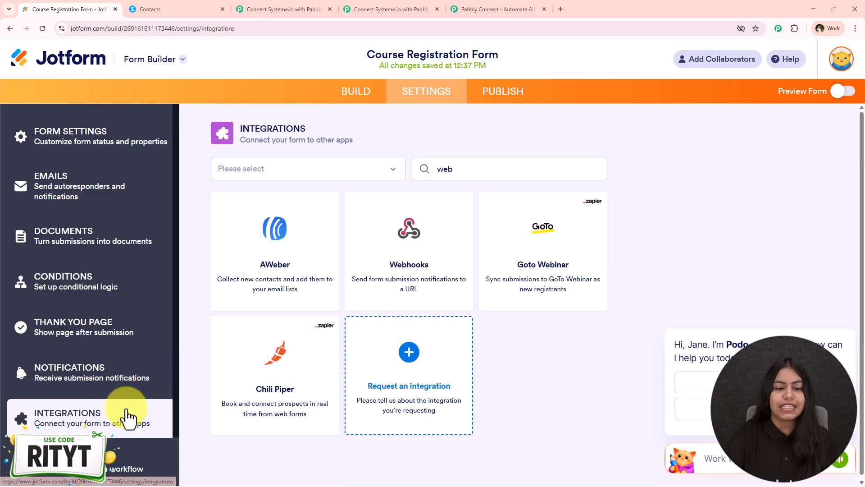
- Clear the integration search, search for "web" again and open the Webhooks integration
drag(478, 170, 363, 189)
key(BackSpace)
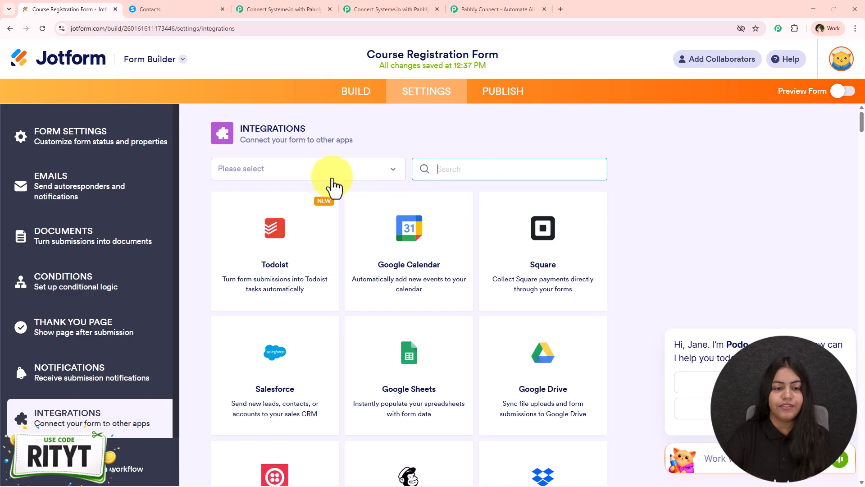
scroll(363, 361, down, 3)
scroll(363, 361, up, 4)
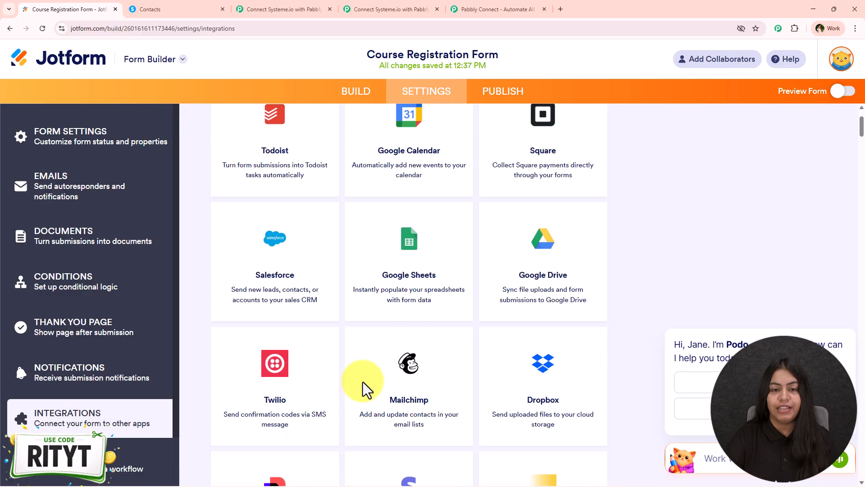
click(473, 167)
text(eb)
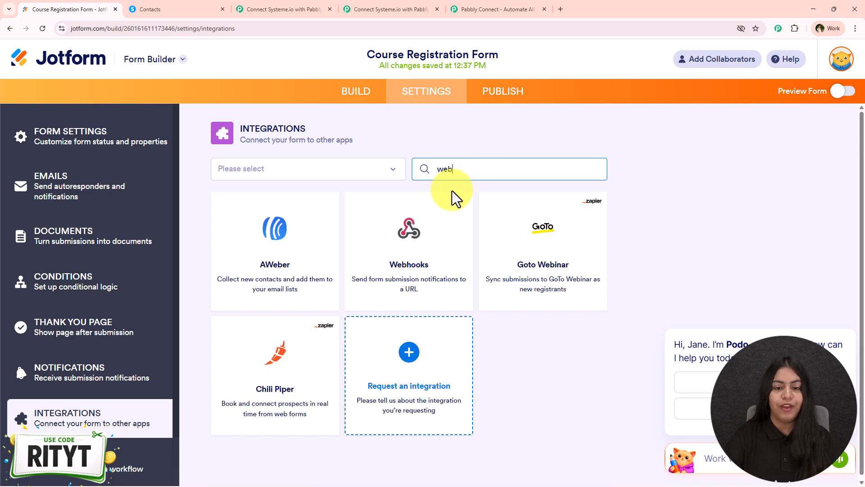
click(386, 267)
- Replace the placeholder webhook address with the copied Pabbly Connect webhook URL, then complete and finish the integration
drag(350, 284, 230, 293)
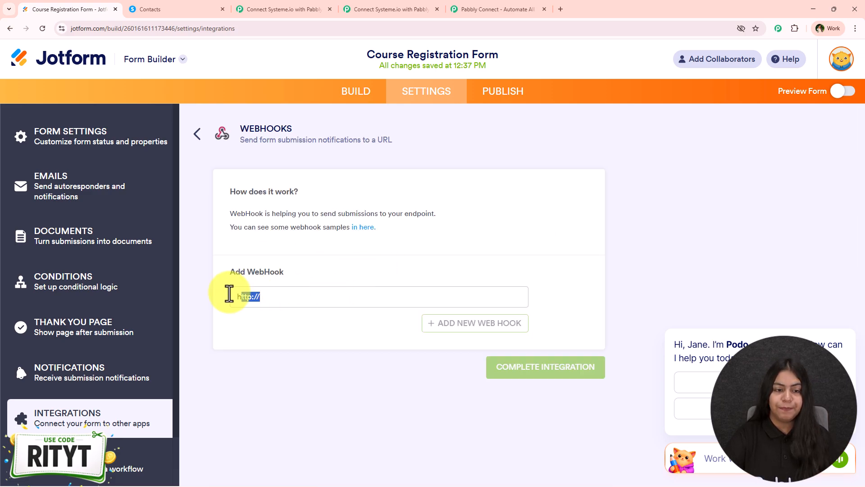
key(BackSpace)
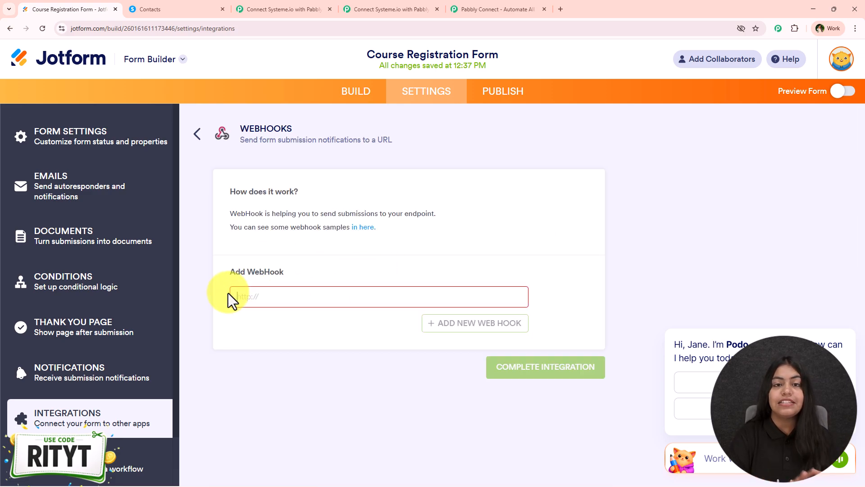
key(ctrl+v)
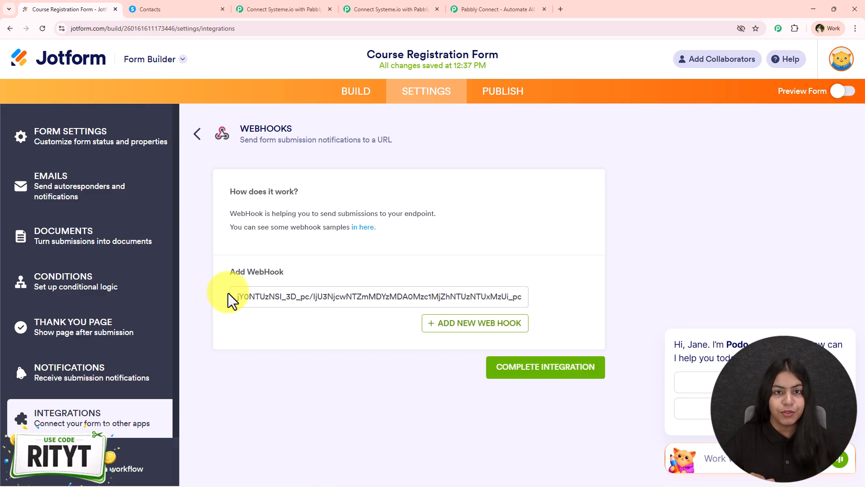
click(564, 371)
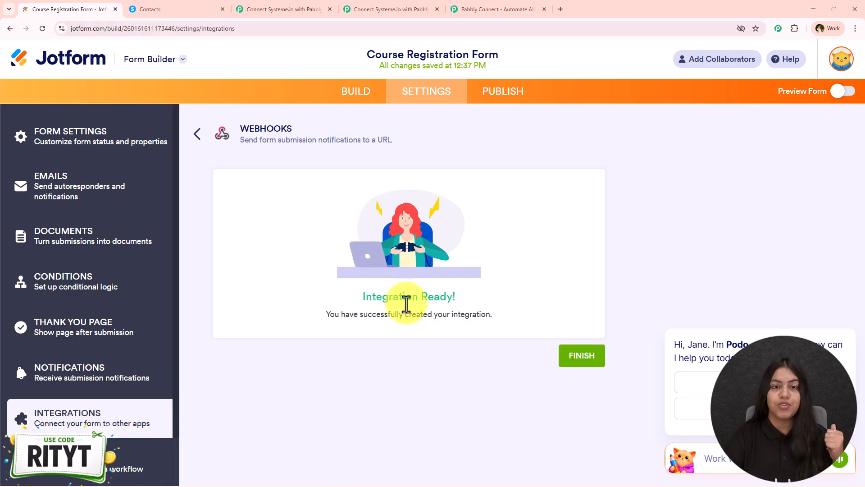
click(585, 363)
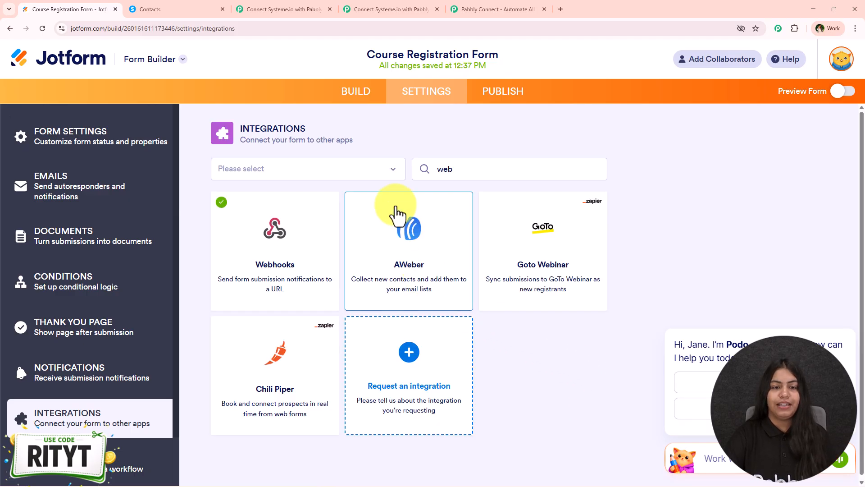
- Open the published form in a new tab, check the Pabbly Connect trigger's webhook status, and return to the form
click(501, 94)
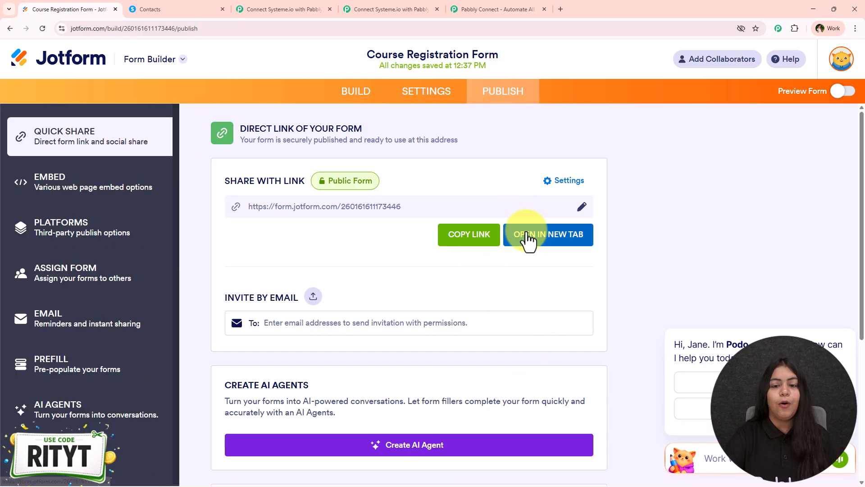
click(528, 238)
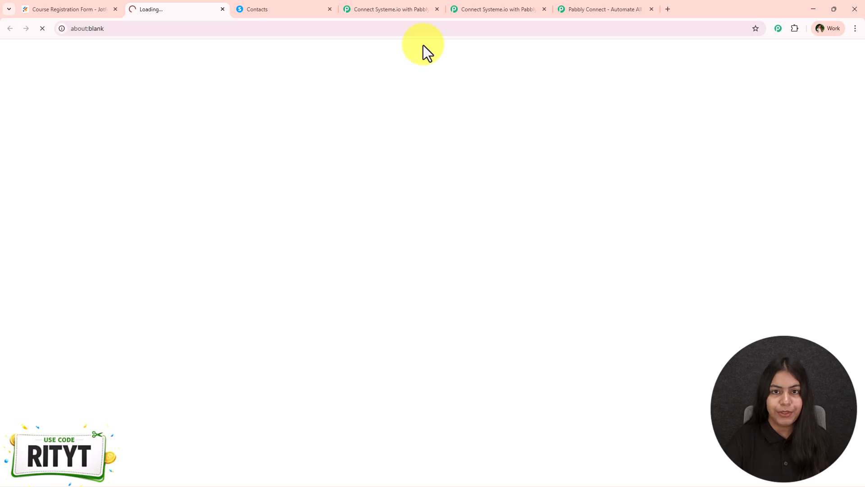
click(526, 10)
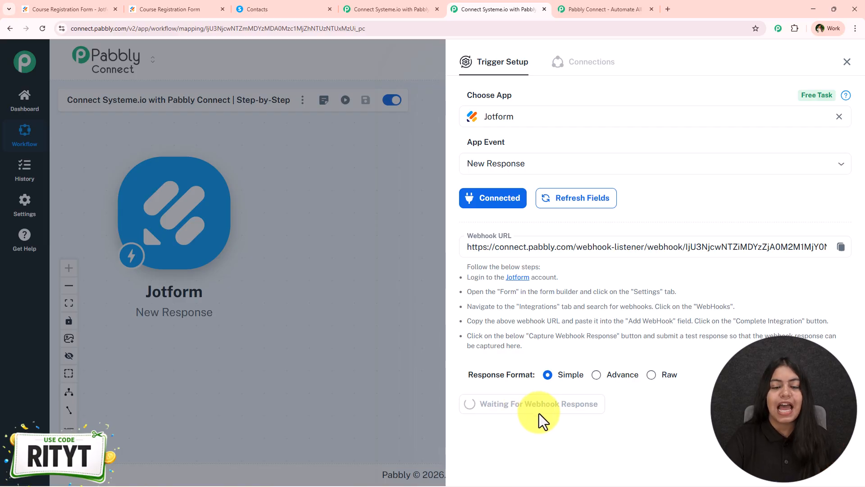
click(149, 8)
- Fill in the student's first and last name from a saved autofill entry, leaving the middle name empty
click(274, 220)
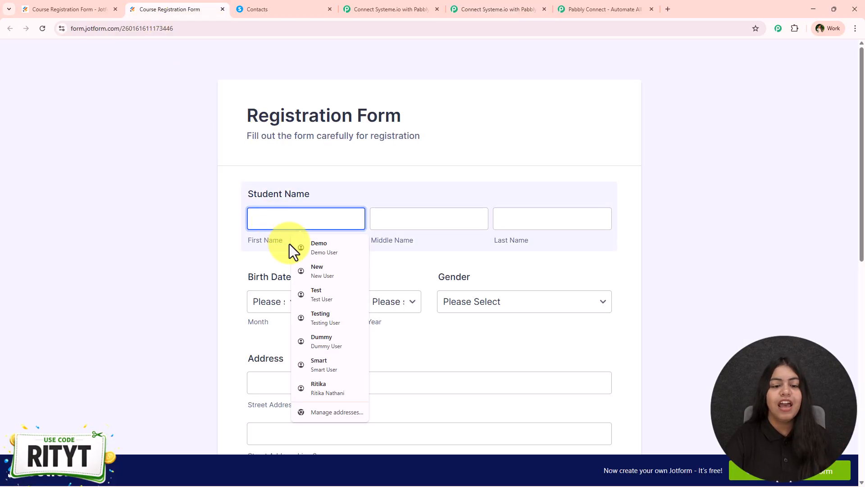
click(319, 270)
click(275, 299)
click(207, 285)
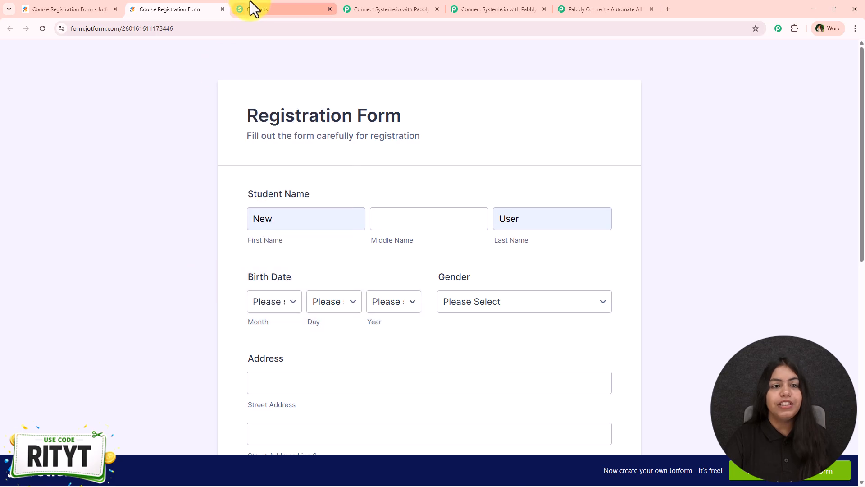
click(260, 14)
click(189, 9)
click(286, 243)
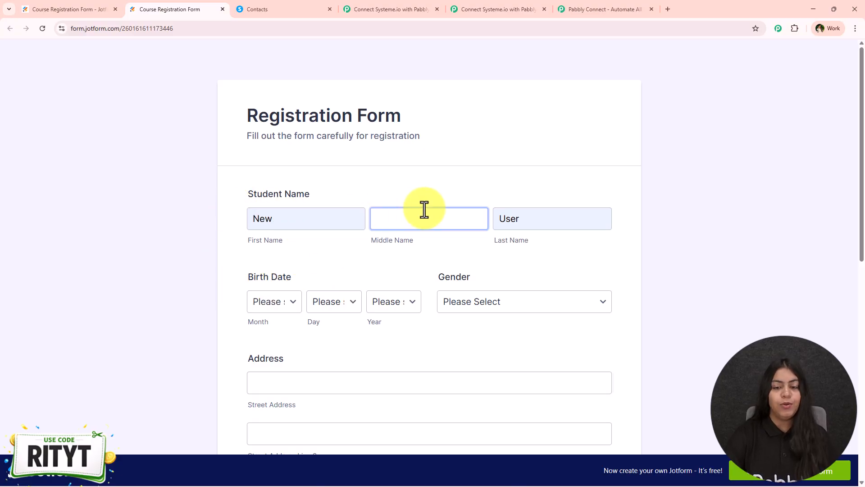
- Select the student's birth month, day and year, and set the gender to Female
click(291, 301)
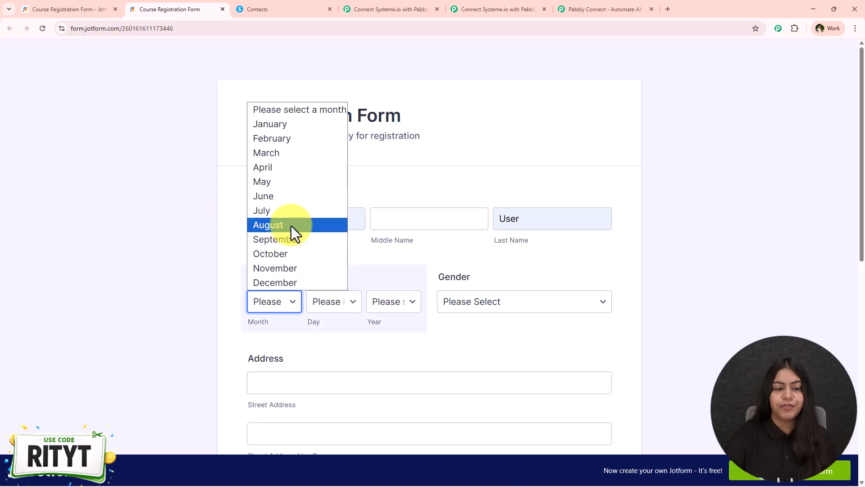
click(291, 226)
click(348, 303)
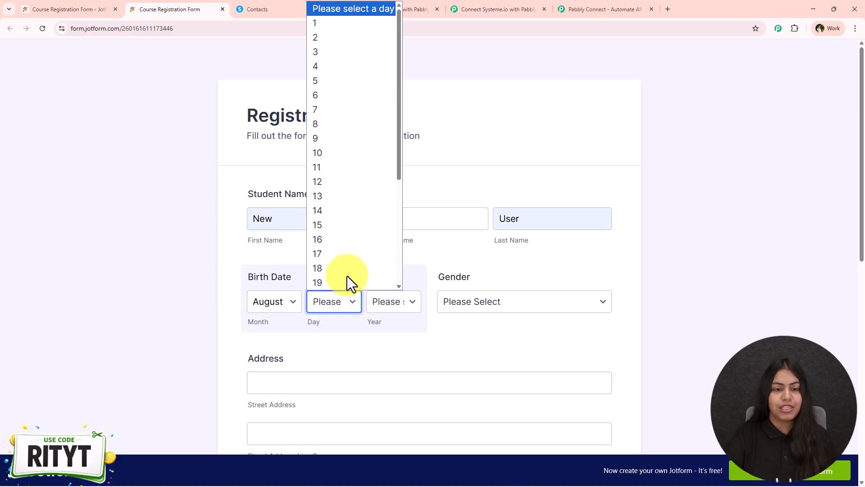
click(347, 143)
click(391, 302)
scroll(407, 210, down, 10)
scroll(404, 198, up, 6)
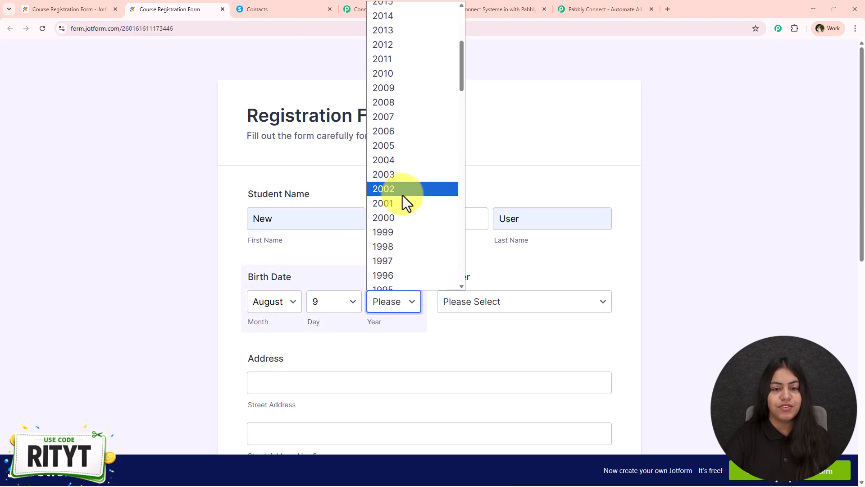
click(403, 216)
click(544, 308)
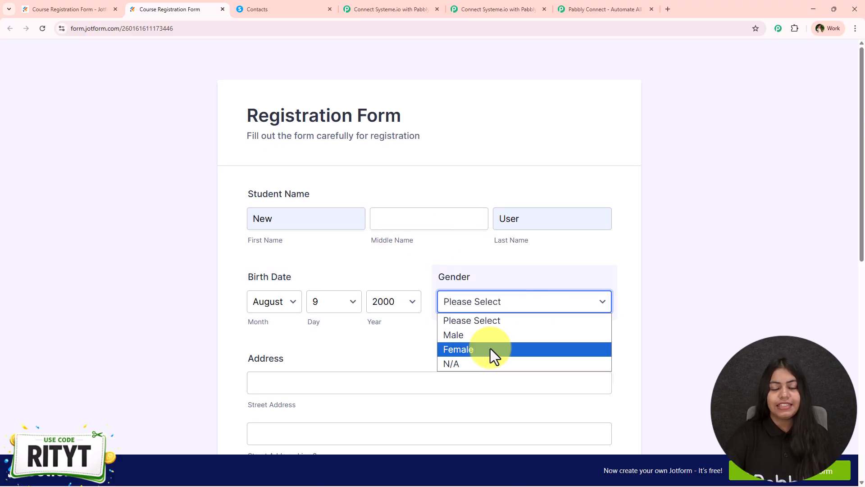
click(490, 348)
- Fill in the student's address and e-mail from saved autofill entries
scroll(348, 276, down, 3)
click(326, 247)
click(361, 337)
scroll(300, 343, down, 4)
scroll(300, 344, down, 2)
click(358, 220)
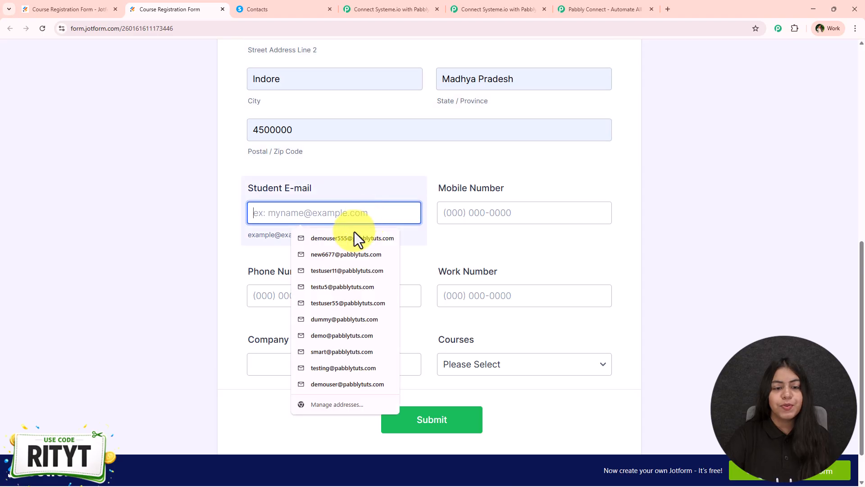
click(362, 256)
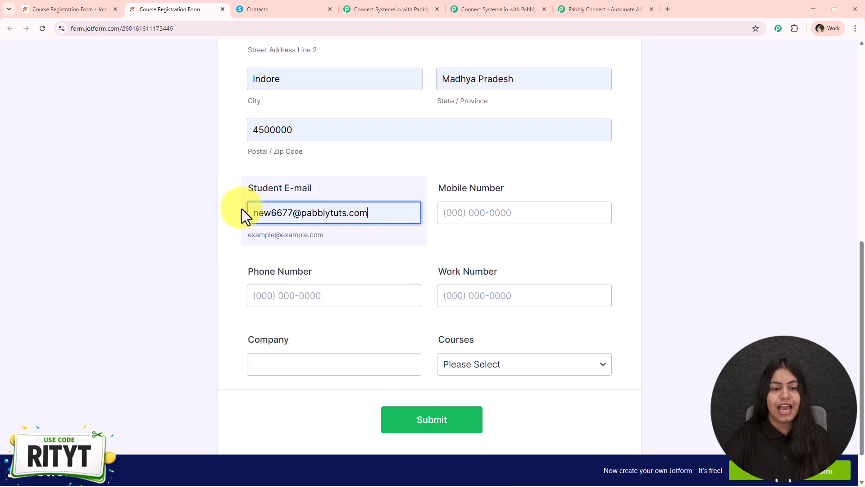
- Fill in the mobile, phone and work numbers, using the same saved number for all three
click(519, 213)
click(514, 254)
click(403, 302)
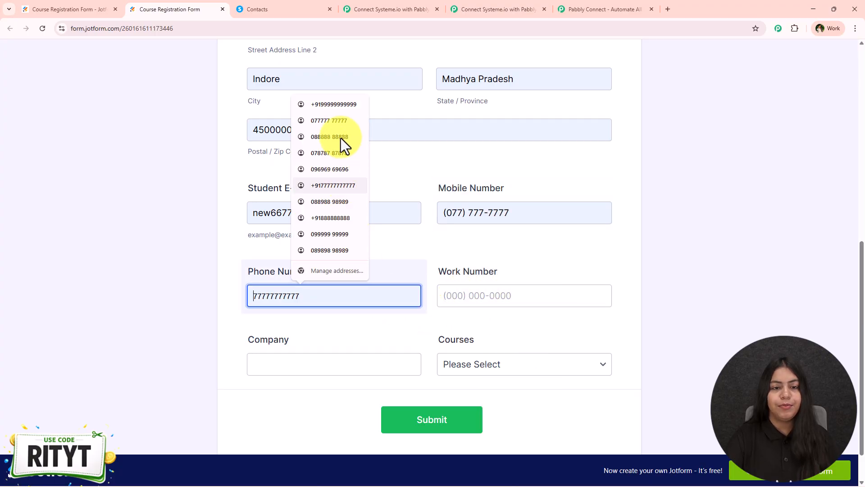
click(335, 121)
click(518, 298)
click(516, 132)
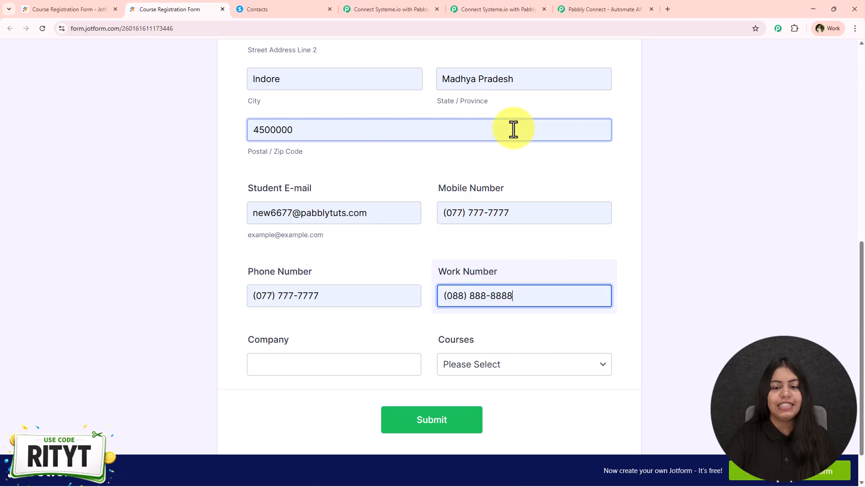
click(532, 303)
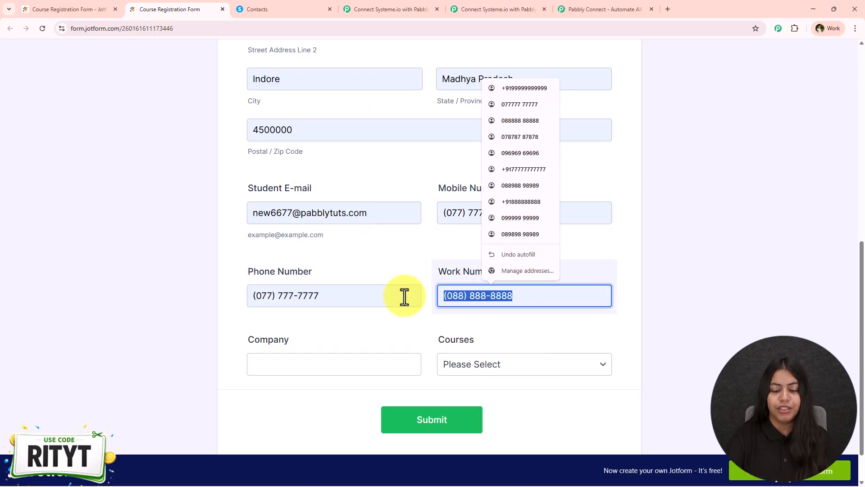
click(533, 109)
- Set the company to Testing and the course to Windows 8, then submit the registration form
click(295, 358)
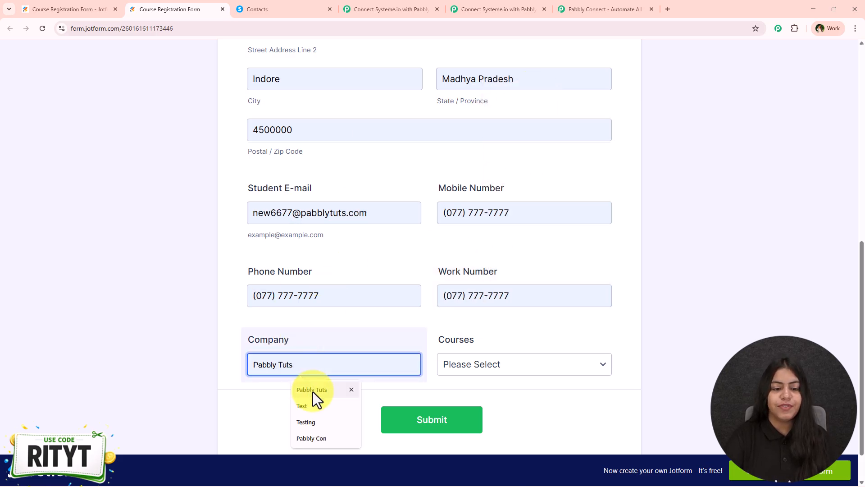
click(317, 420)
click(499, 366)
click(494, 216)
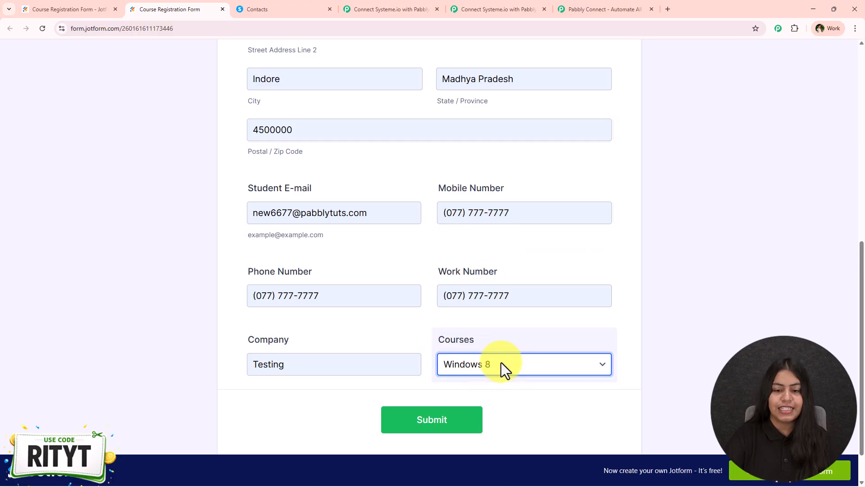
click(455, 421)
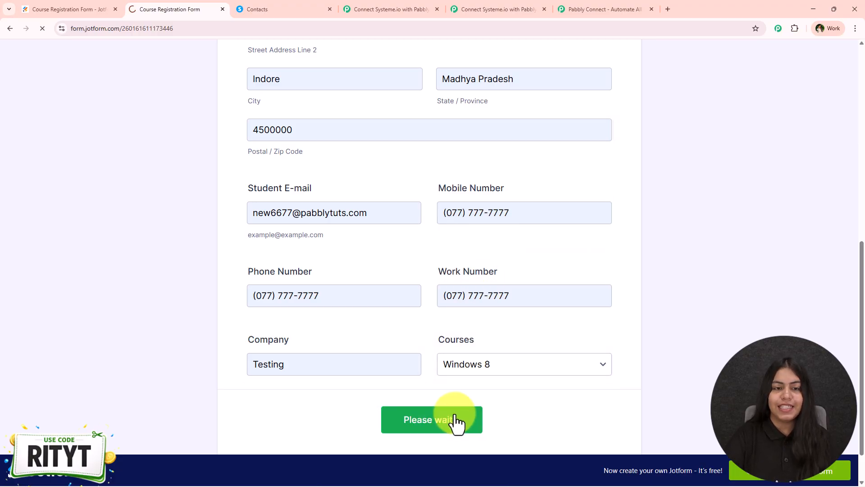
scroll(174, 351, up, 4)
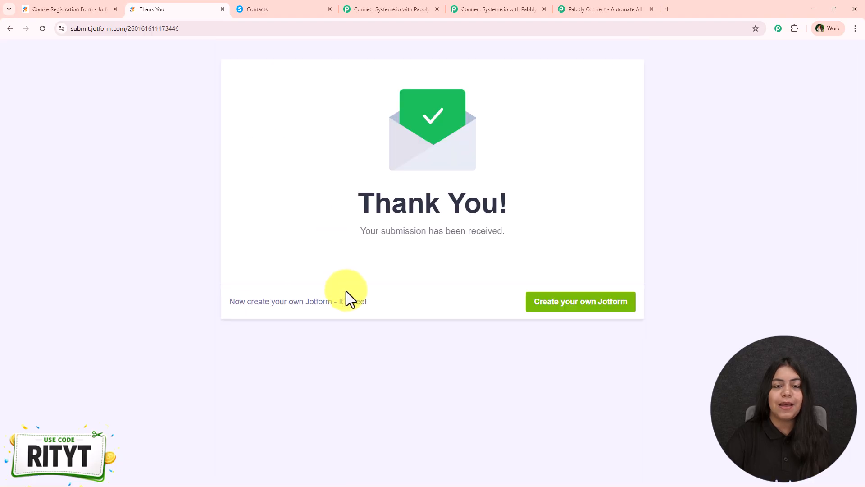
- Switch to the Pabbly Connect workflow, review the field values in the captured Jotform response and close the trigger setup
click(528, 7)
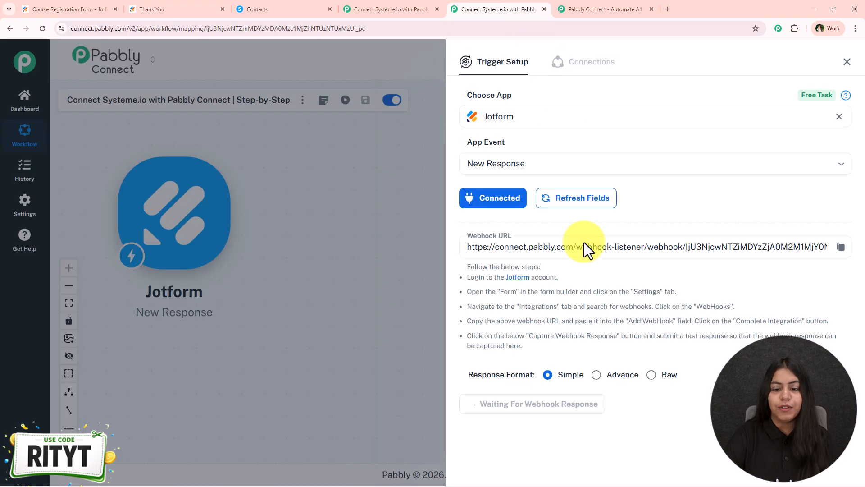
scroll(563, 378, down, 15)
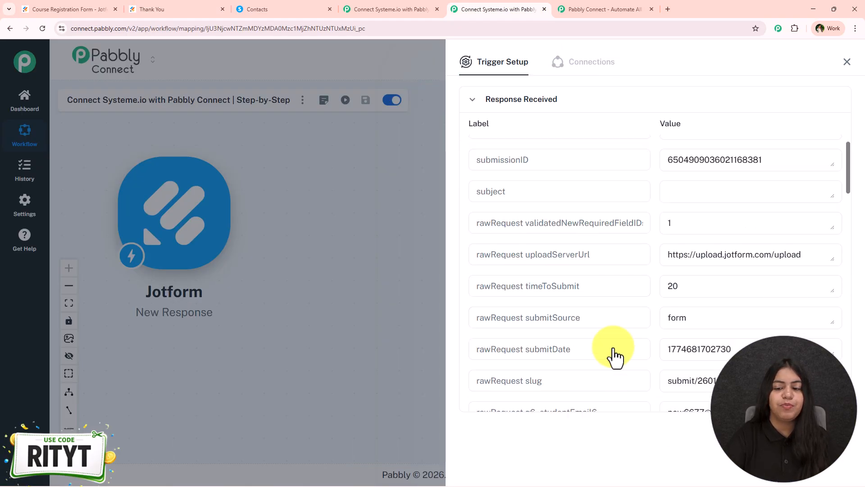
scroll(668, 253, down, 1)
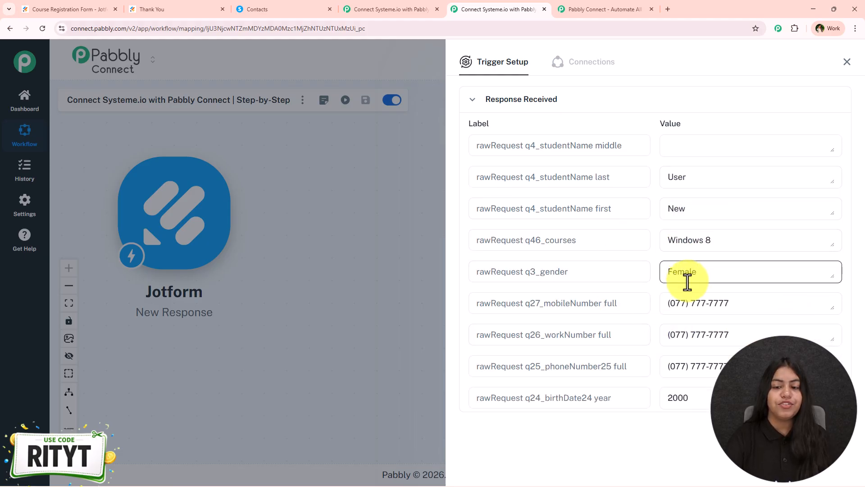
scroll(610, 322, down, 3)
scroll(610, 321, down, 4)
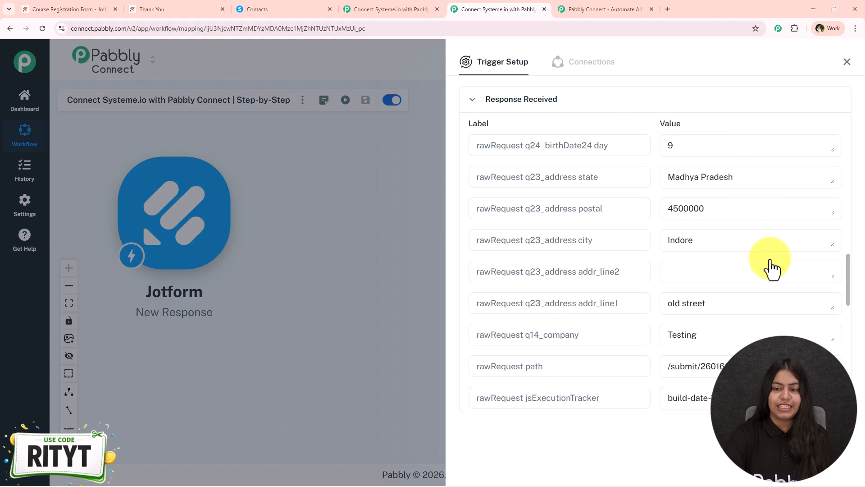
click(841, 63)
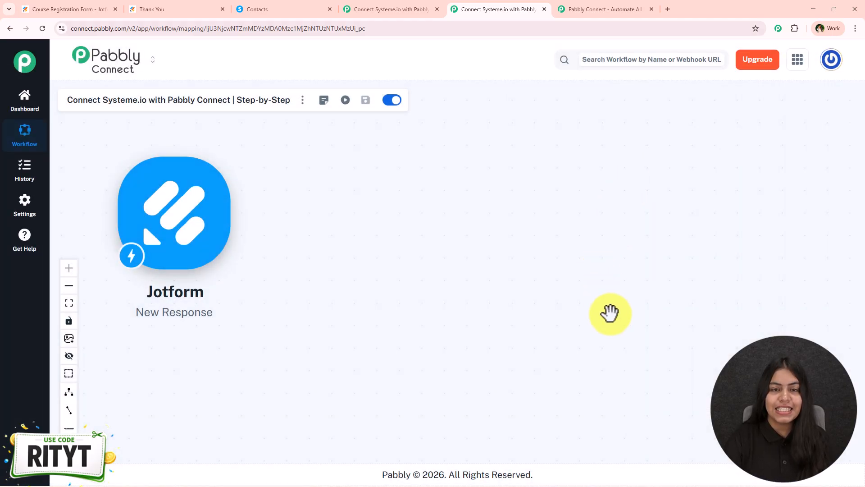
- Add a Systeme.io action after the Jotform trigger and choose the Create Contact event
drag(327, 265, 303, 262)
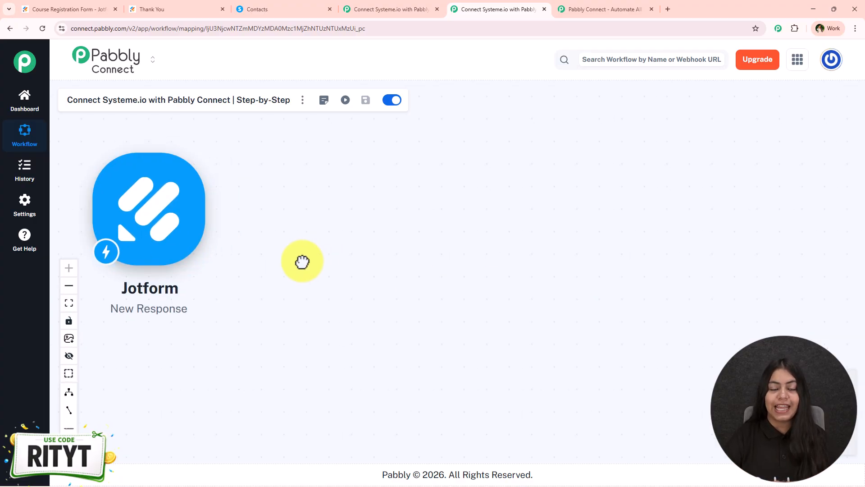
click(215, 216)
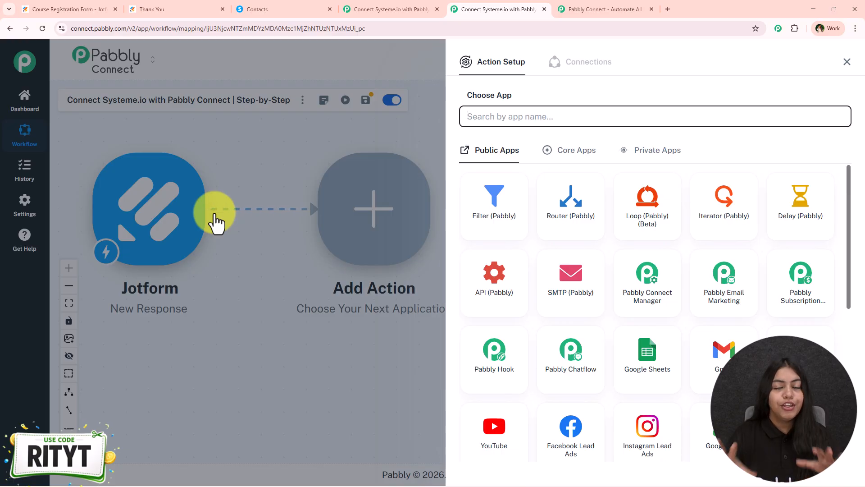
text(Systeme.io)
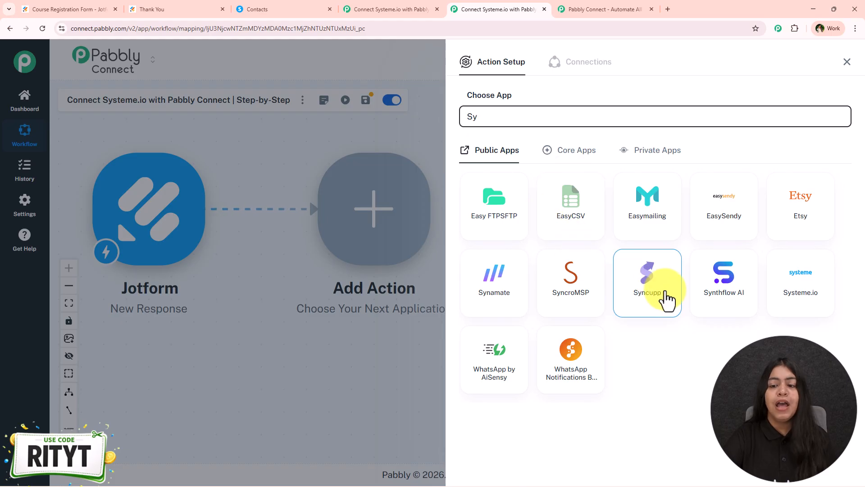
click(772, 280)
click(535, 166)
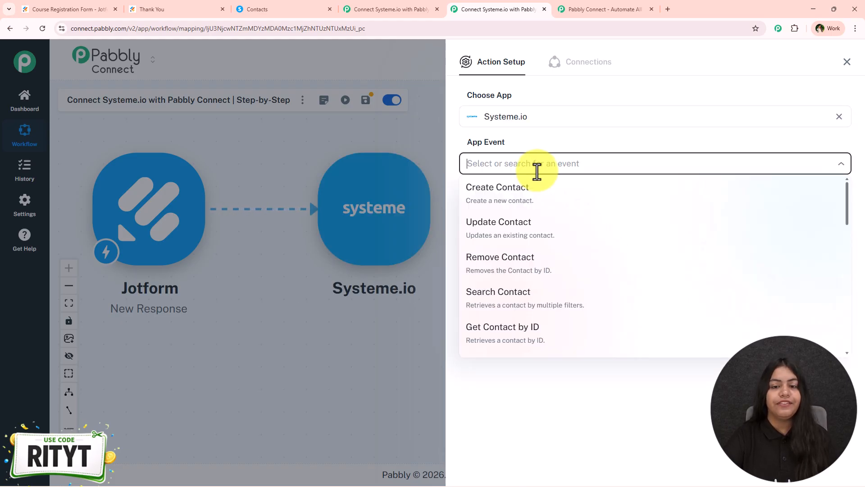
click(530, 201)
- Open the connection setup for the Systeme.io action and choose to add a new connection
click(491, 198)
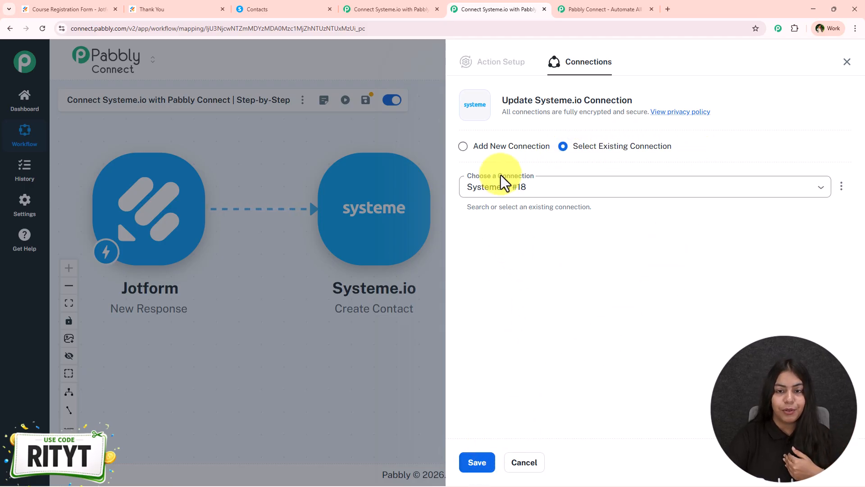
click(504, 147)
click(503, 250)
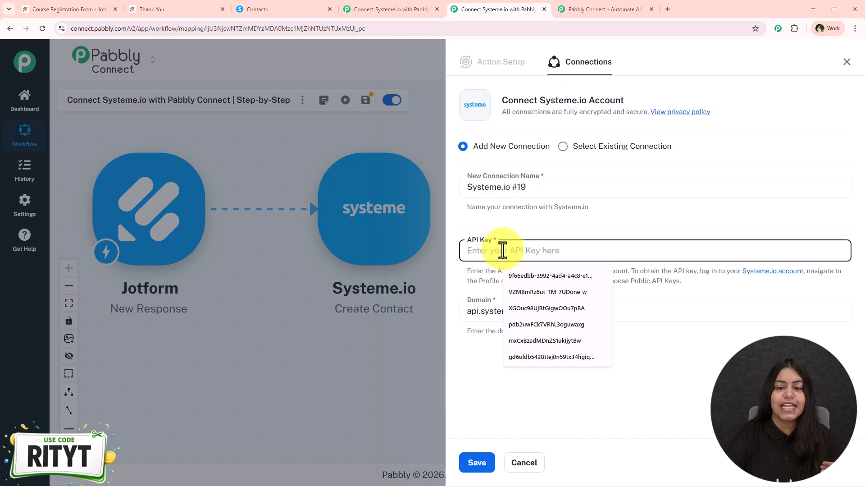
click(607, 224)
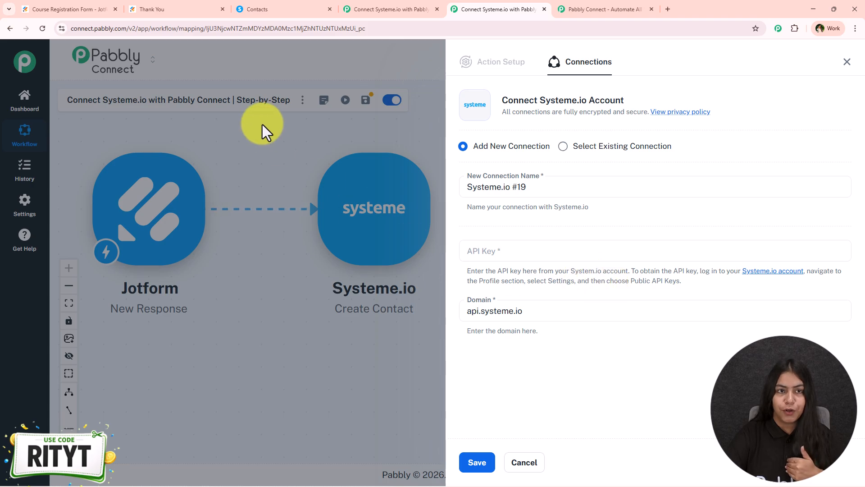
- Switch to Systeme.io and open the MCP & API keys page in the account's profile settings
click(251, 5)
mouse_move(785, 57)
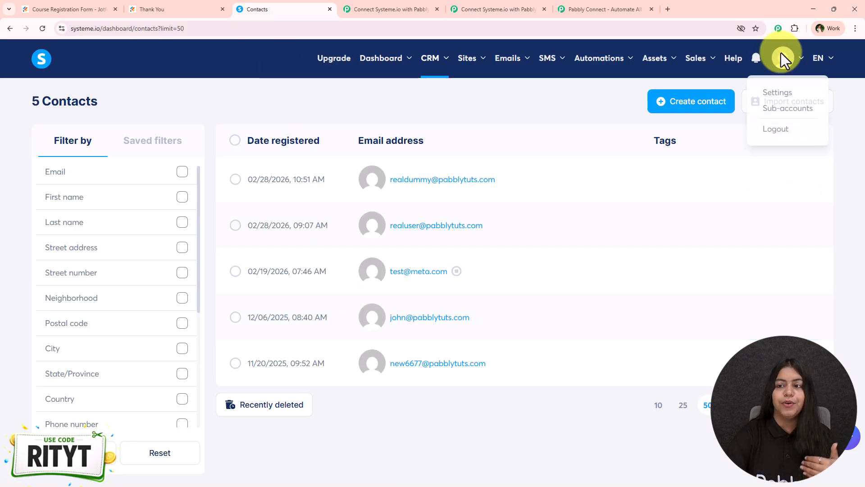
click(786, 104)
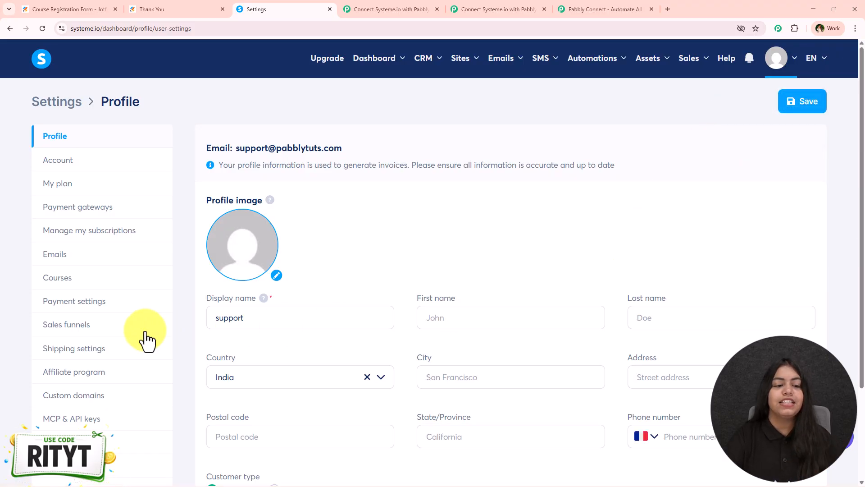
scroll(77, 325, down, 1)
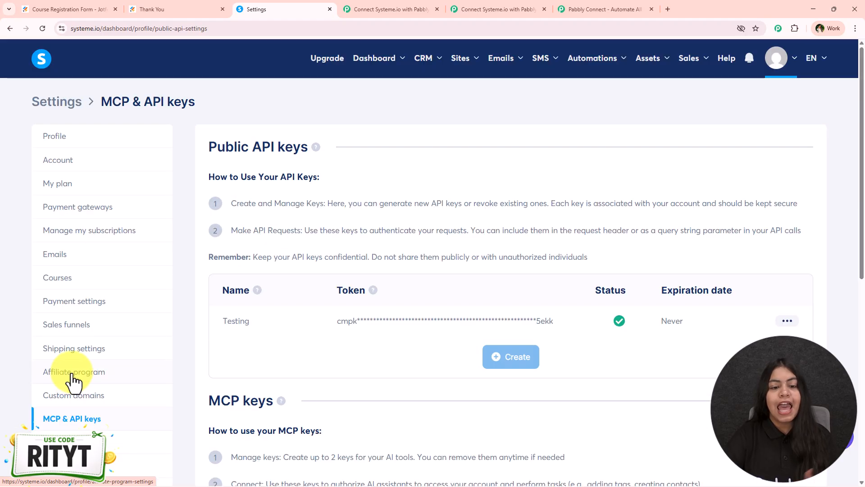
drag(208, 147, 386, 139)
click(450, 221)
- Start creating a public API key in Systeme.io and name it New Lead
click(517, 374)
click(306, 237)
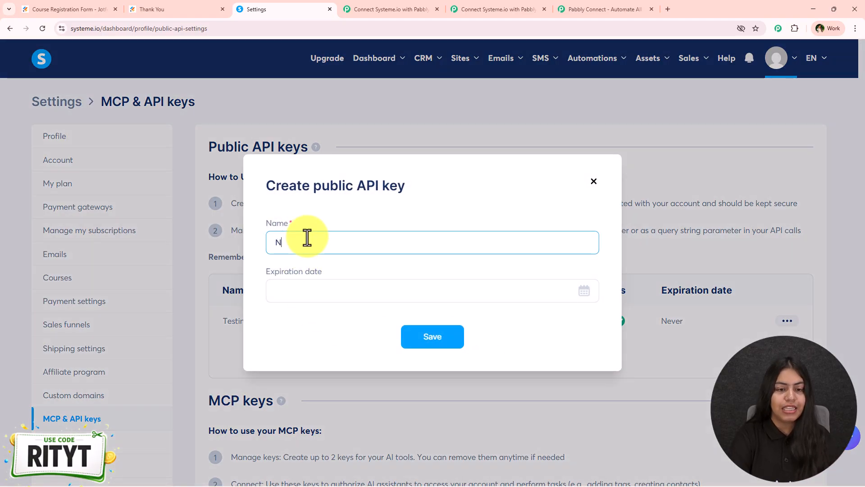
text(New Lead)
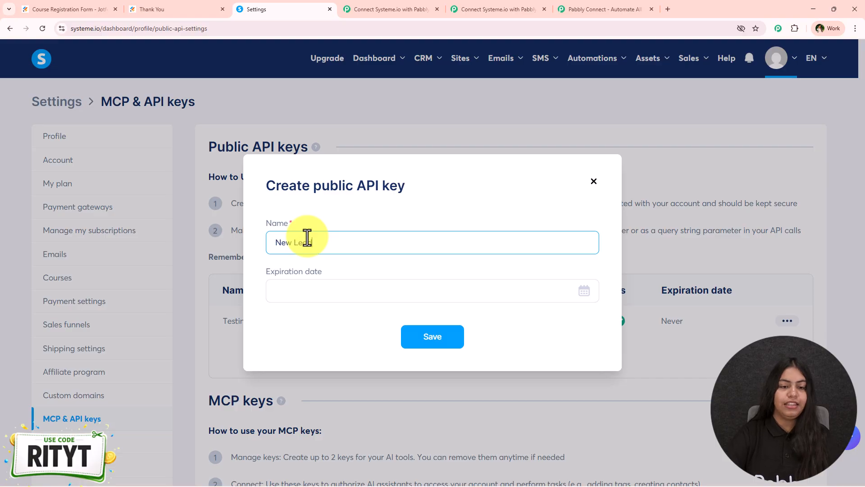
click(351, 294)
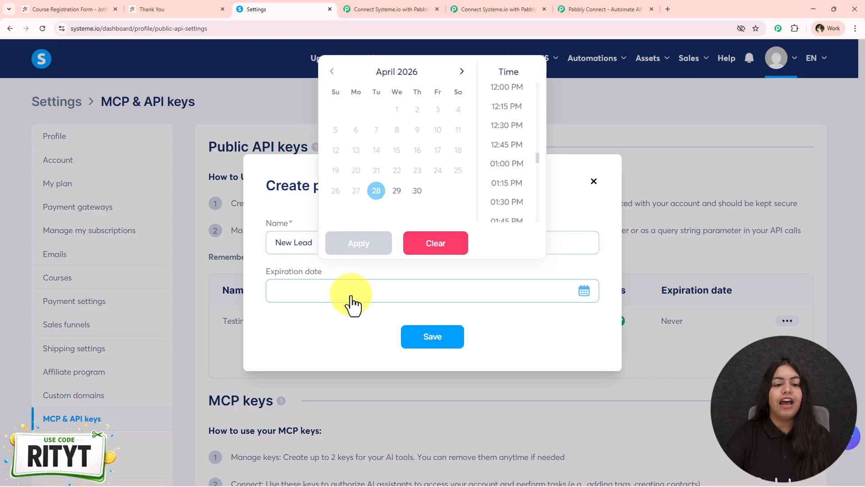
click(418, 193)
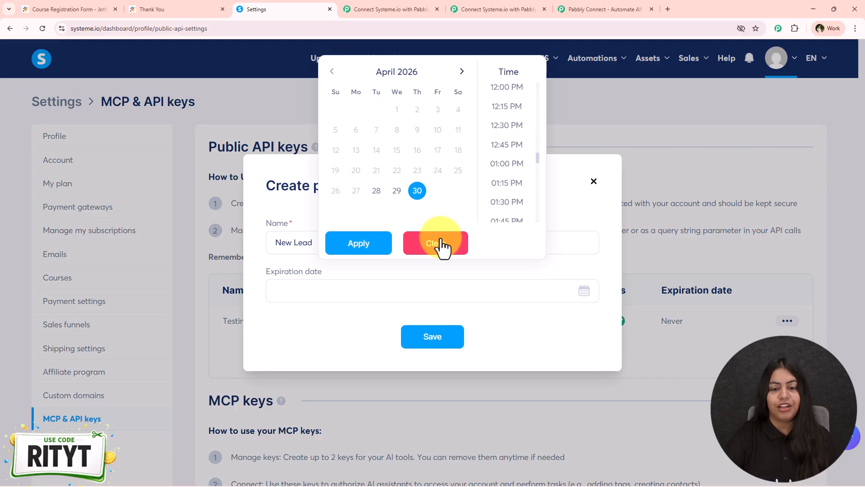
click(539, 208)
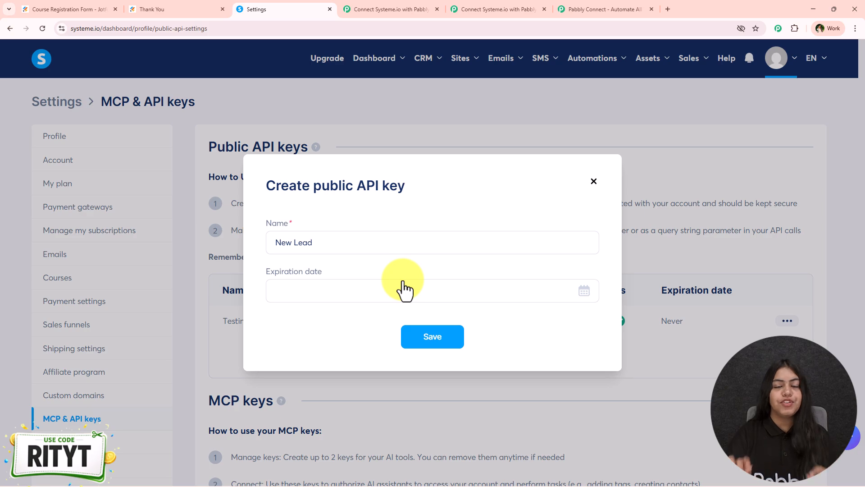
- Save the New Lead key without an expiration date and copy its token
click(441, 337)
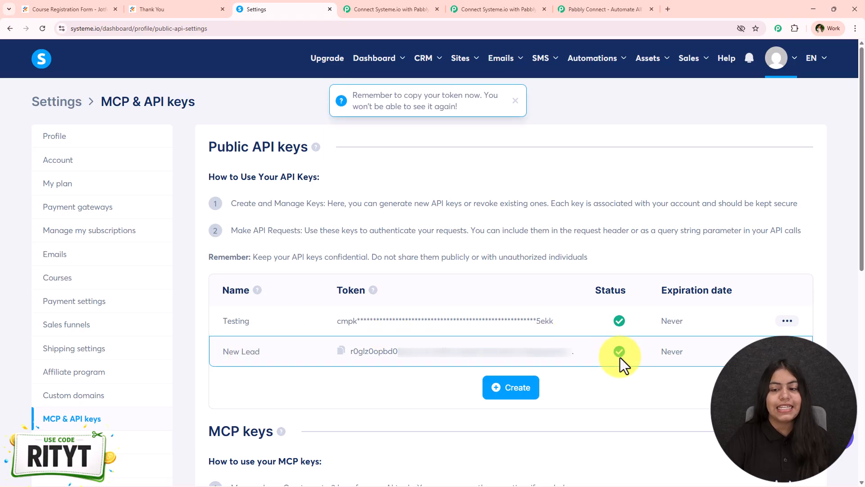
click(341, 351)
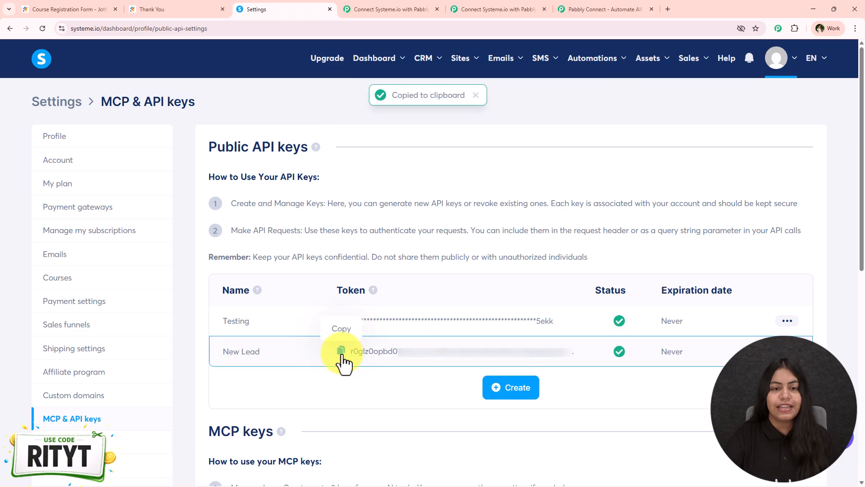
- Switch back to the Pabbly Connect workflow, paste the copied API key into the new Systeme.io connection and save it
click(528, 9)
click(496, 251)
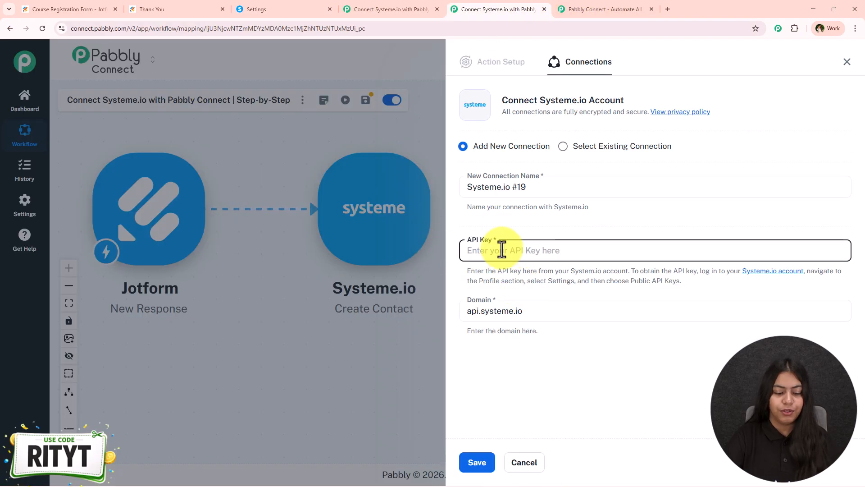
key(ctrl+v)
triple_click(546, 315)
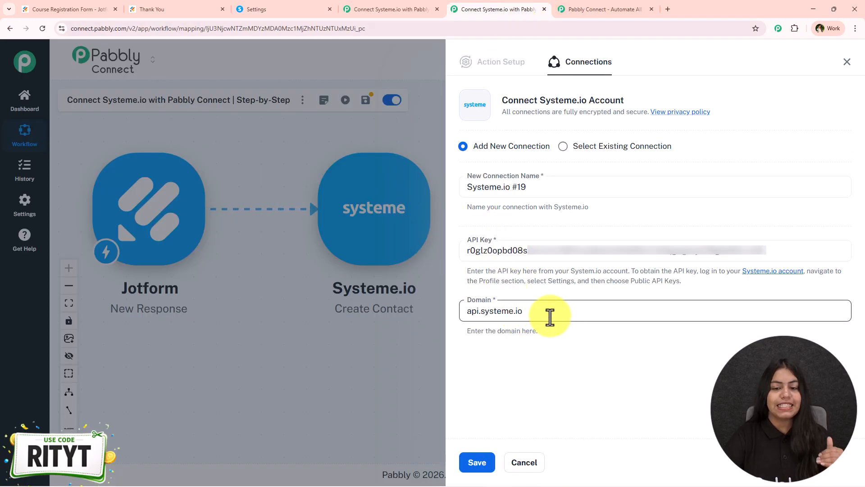
click(576, 317)
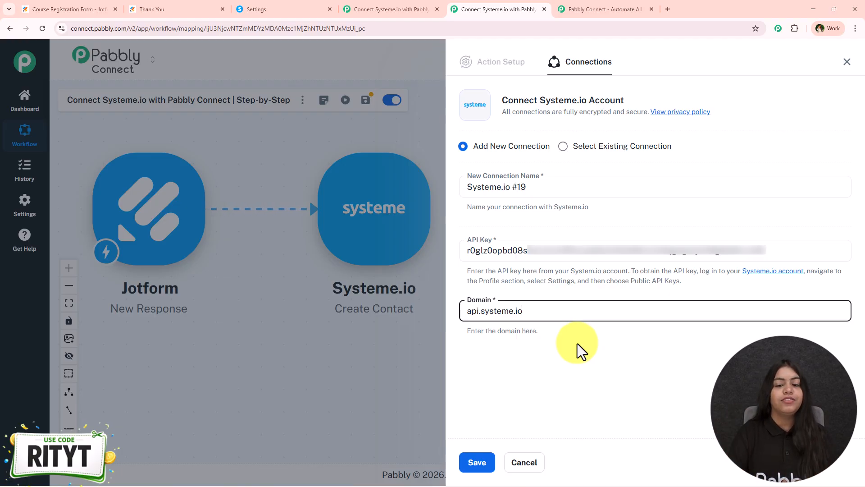
click(311, 9)
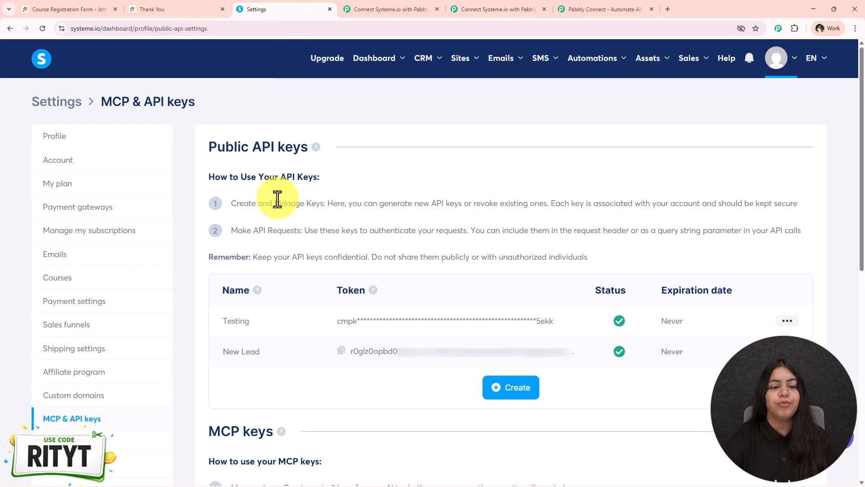
click(499, 9)
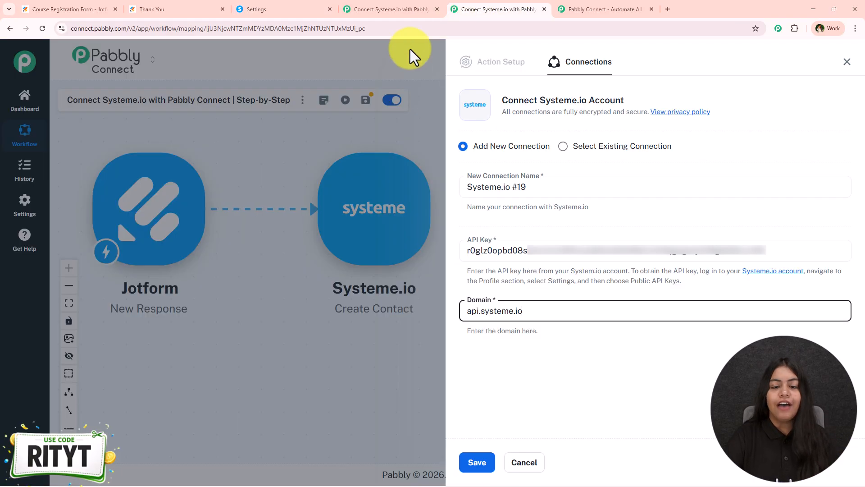
click(485, 463)
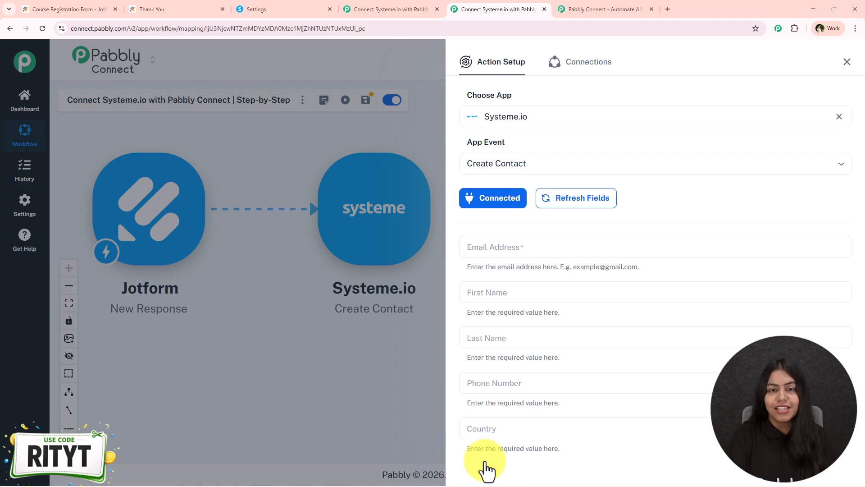
- Map the contact's Email Address to the q6_studentEmail6 field of the Jotform response
scroll(664, 393, down, 1)
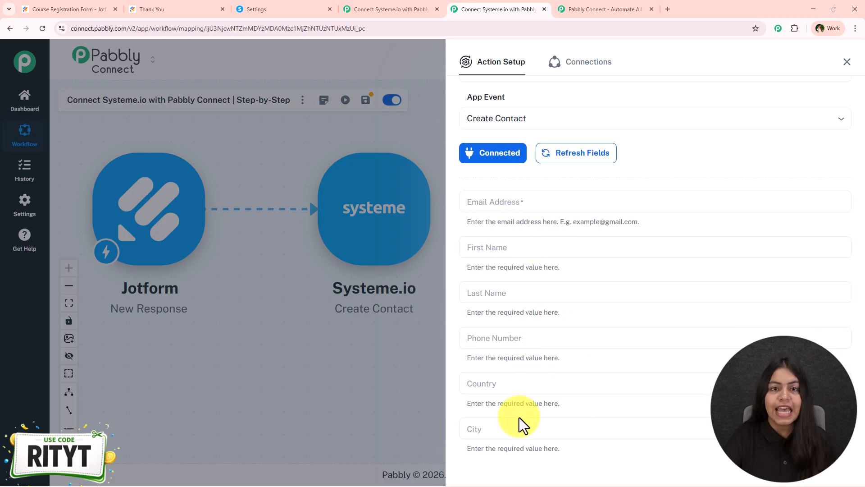
click(507, 206)
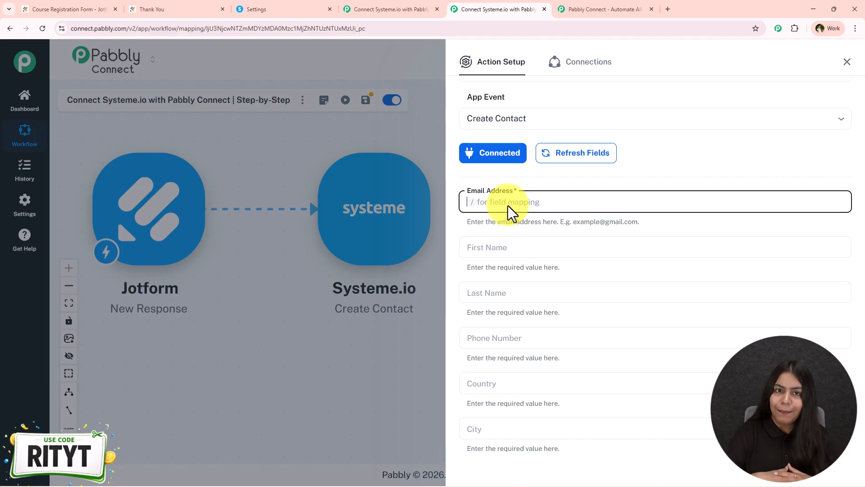
text(/@)
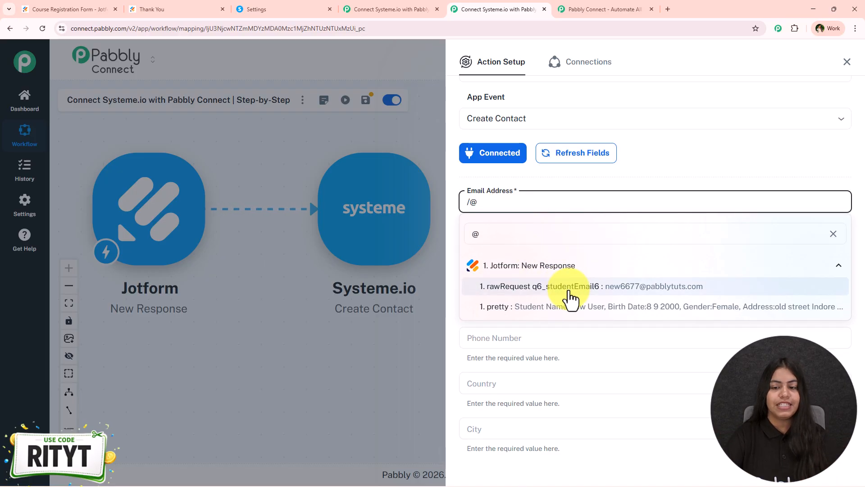
click(569, 290)
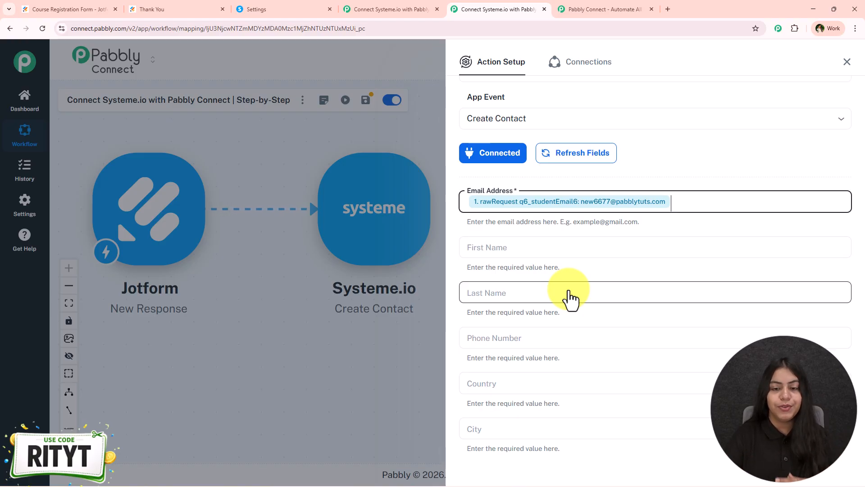
- Map First Name and Last Name to the first and last parts of q4_studentName in the Jotform response
click(550, 250)
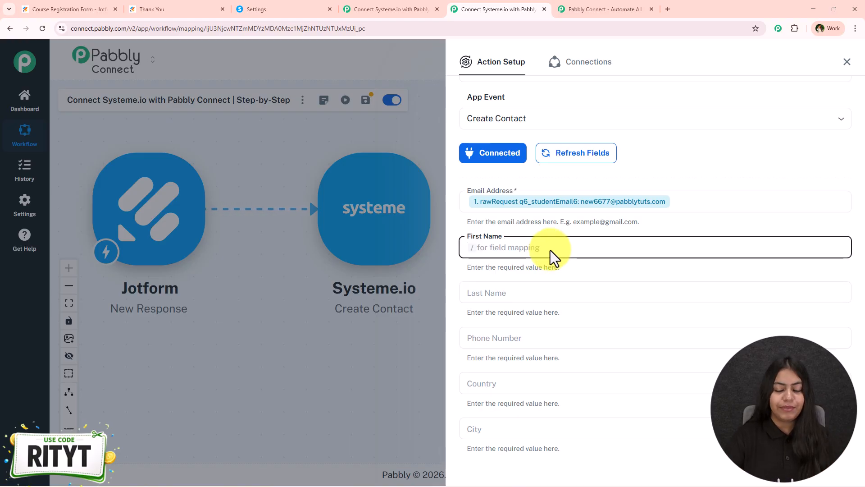
text(/f)
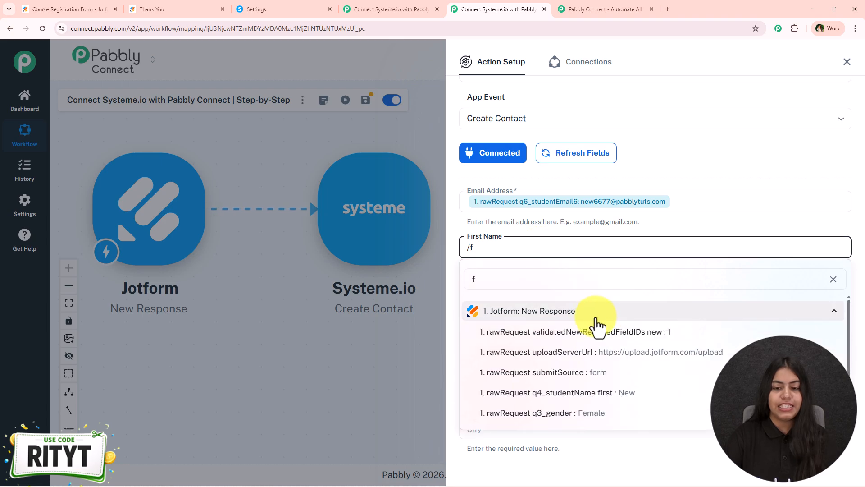
click(611, 393)
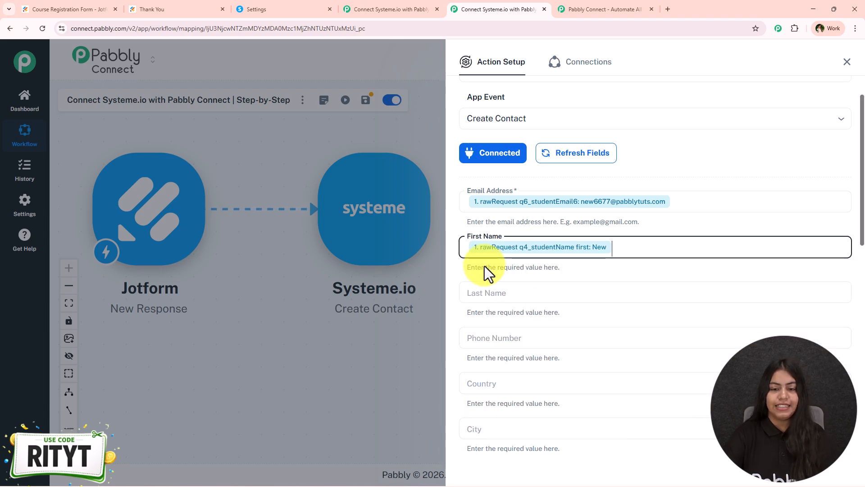
click(497, 292)
text(/la)
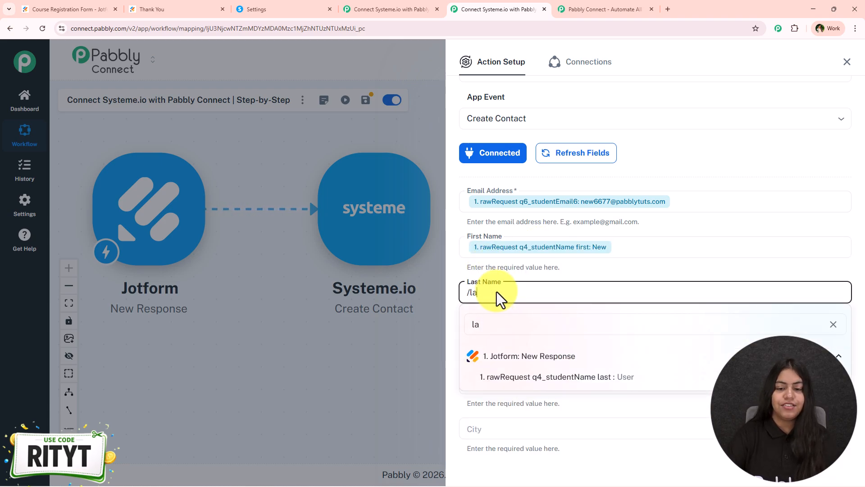
click(635, 378)
- Try to map the Phone Number to the q25_phoneNumber25 full field of the Jotform response
click(512, 339)
text(/ph)
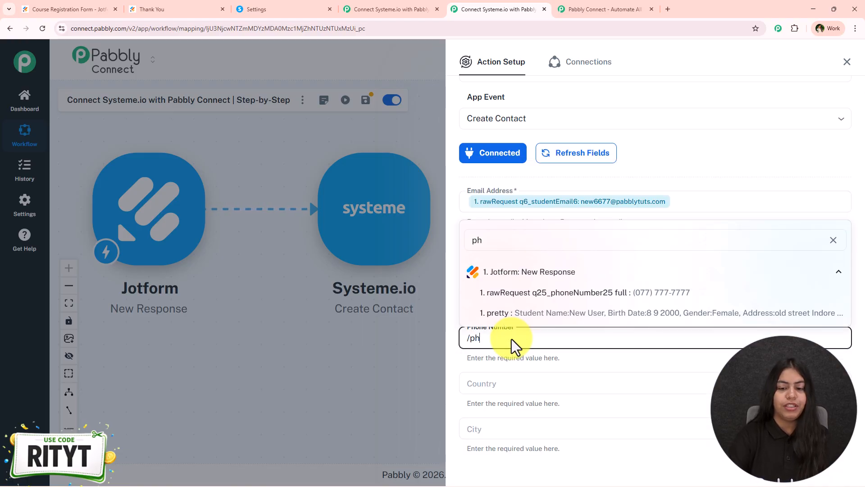
click(586, 281)
click(540, 337)
key(ctrl+a)
text(/ph)
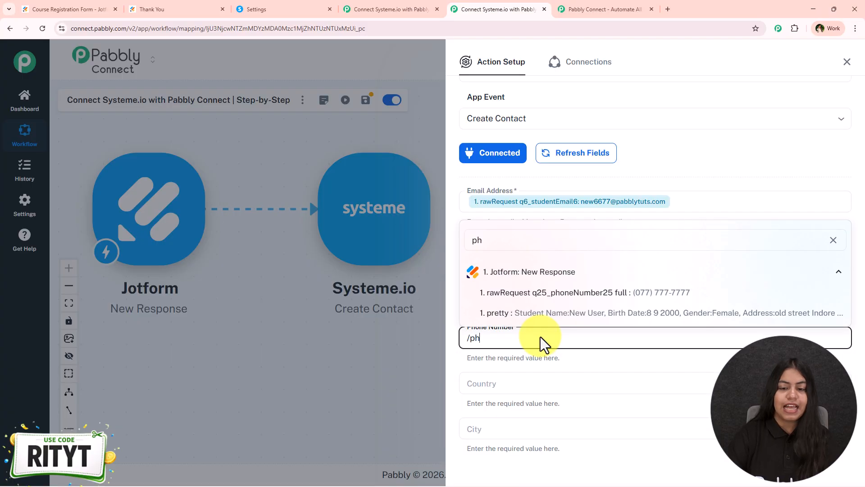
click(601, 292)
- Clear the leftover search text from Phone Number and map it to the q25_phoneNumber25 full field of the Jotform response
scroll(531, 360, down, 1)
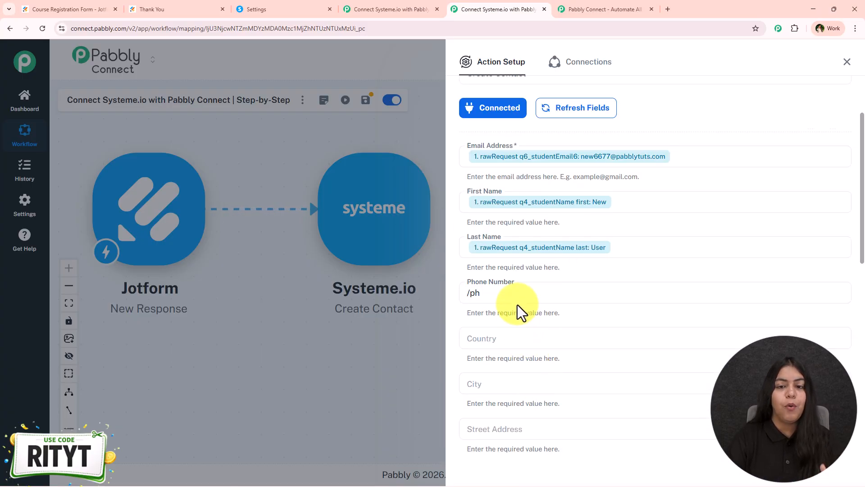
scroll(517, 302, down, 1)
drag(507, 244, 435, 253)
text(/ph)
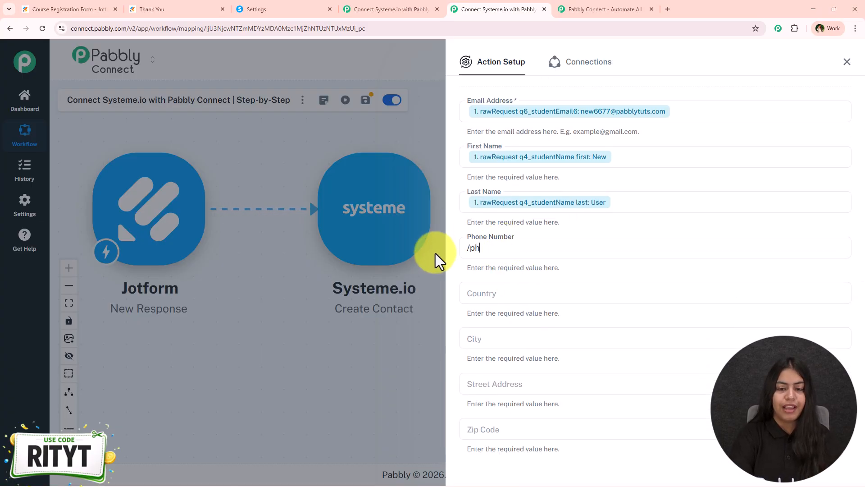
key(BackSpace)
key(BackSpace)
key(BackSpace)
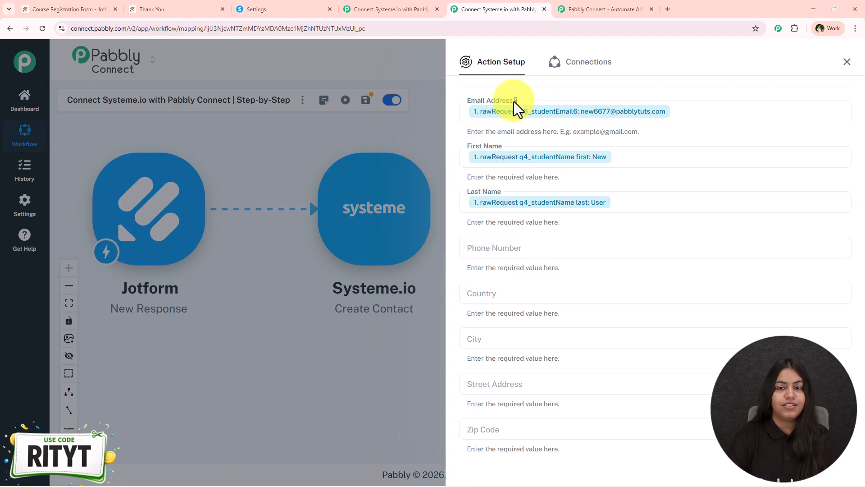
click(511, 246)
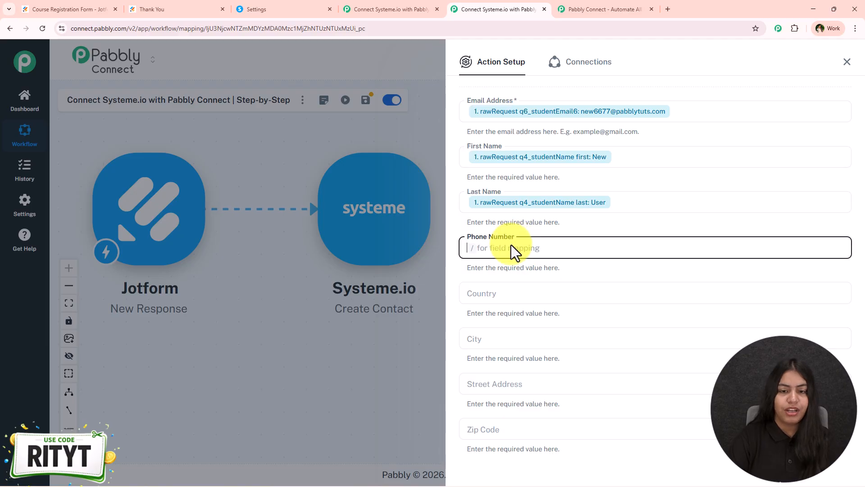
text(/ph)
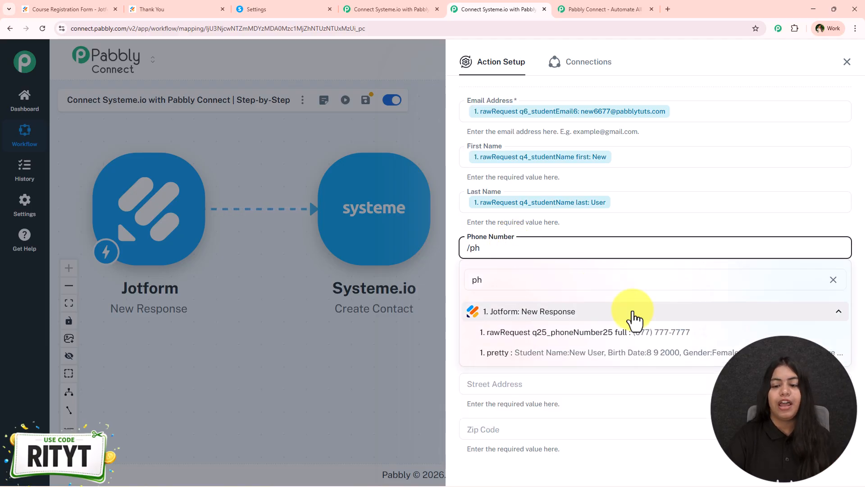
click(637, 332)
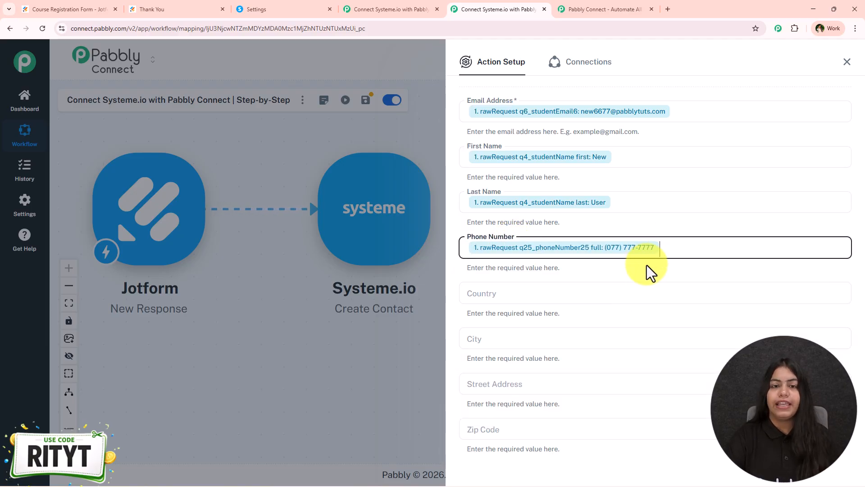
- Map the contact's Company Name to the q14_company field of the Jotform response
scroll(647, 265, down, 8)
scroll(519, 239, up, 2)
click(524, 207)
text(/cp)
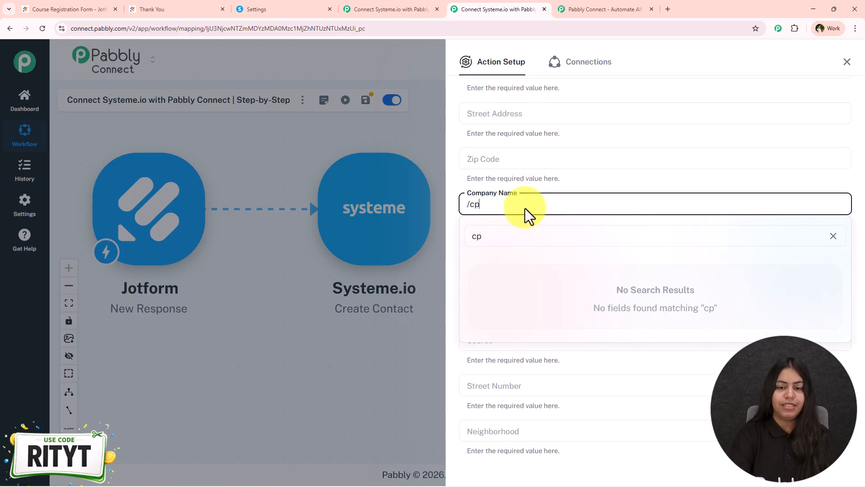
key(BackSpace)
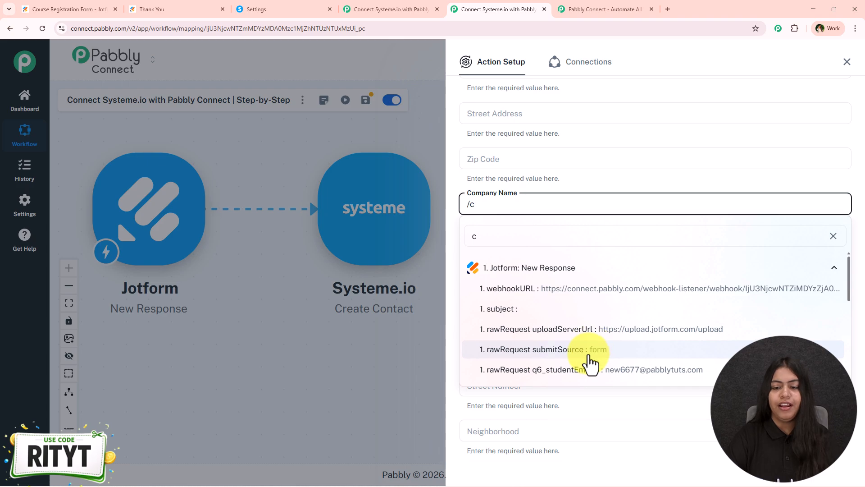
text(omp)
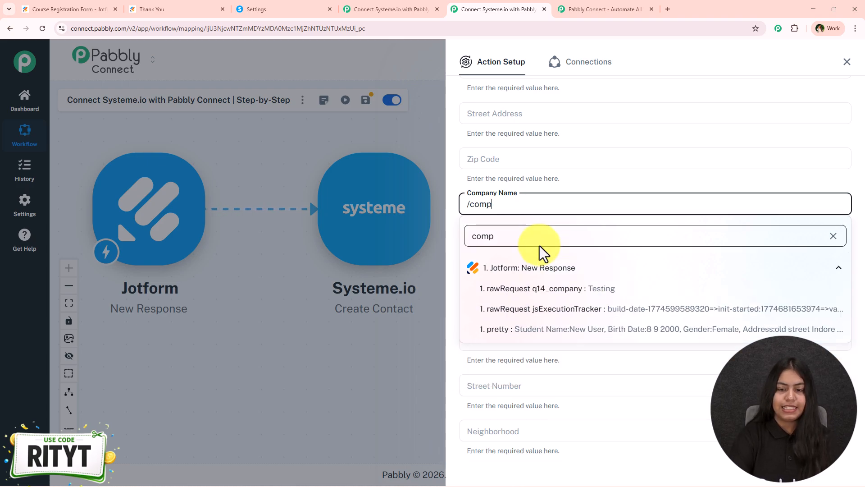
click(568, 291)
- Save the Create Contact action, send a test request with the Simple response format, review the response and close the action setup
scroll(524, 303, down, 1)
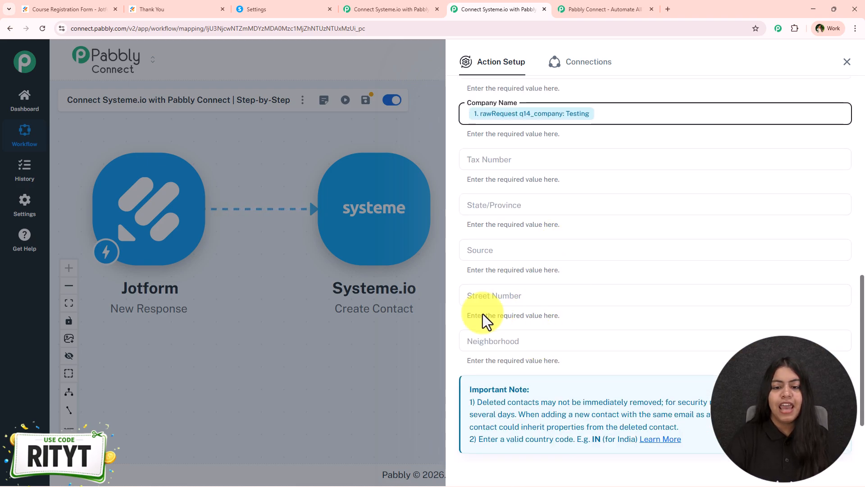
scroll(517, 330, up, 5)
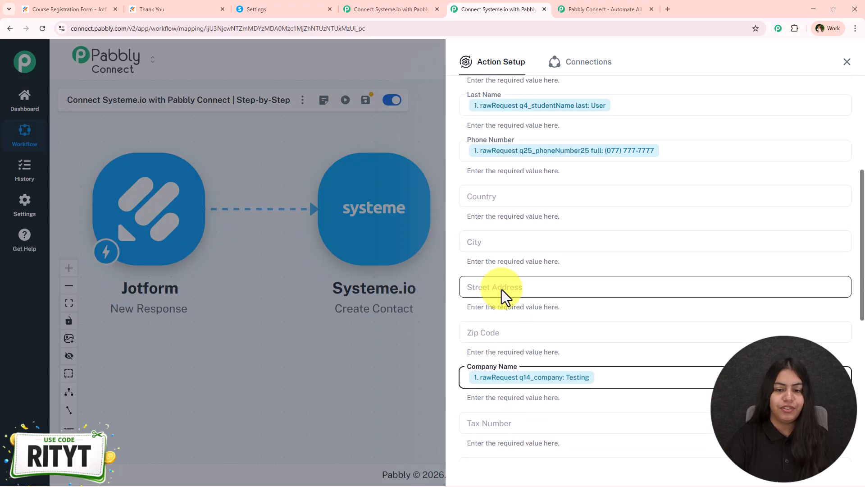
scroll(503, 296, down, 4)
scroll(595, 305, down, 4)
click(543, 419)
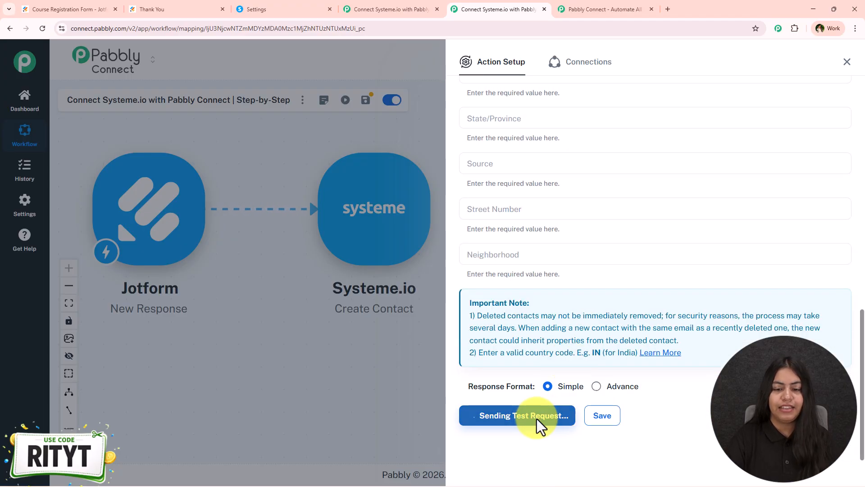
scroll(671, 376, down, 6)
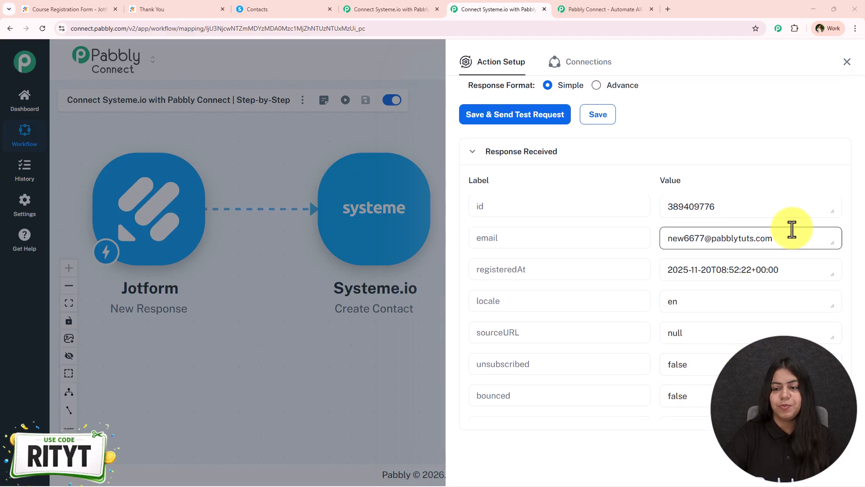
click(847, 62)
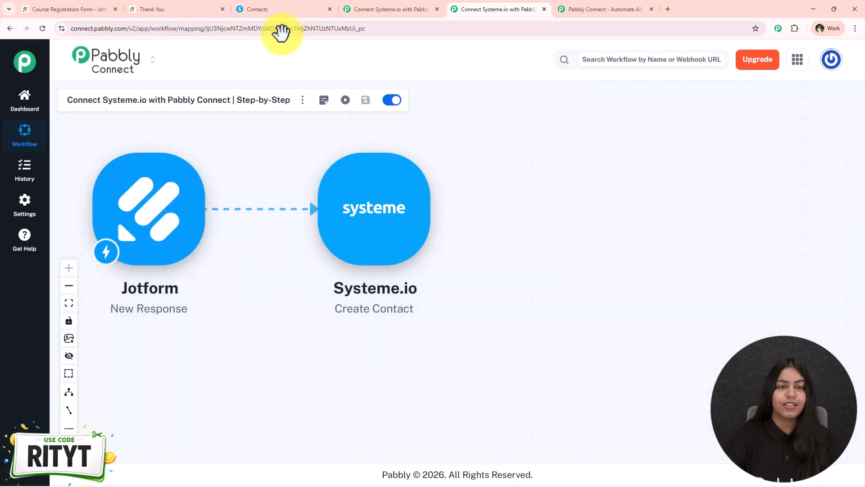
- Switch to Systeme.io, reload the contacts list and preview the details of the contact sent by the test request
click(244, 8)
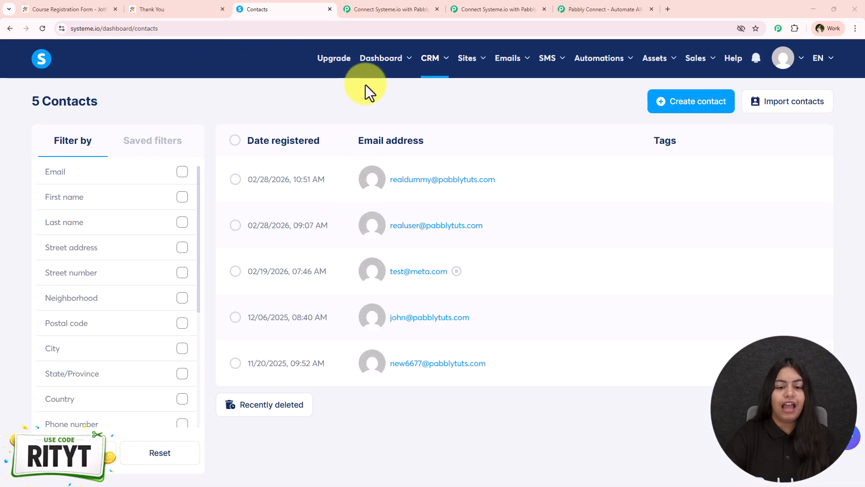
click(42, 30)
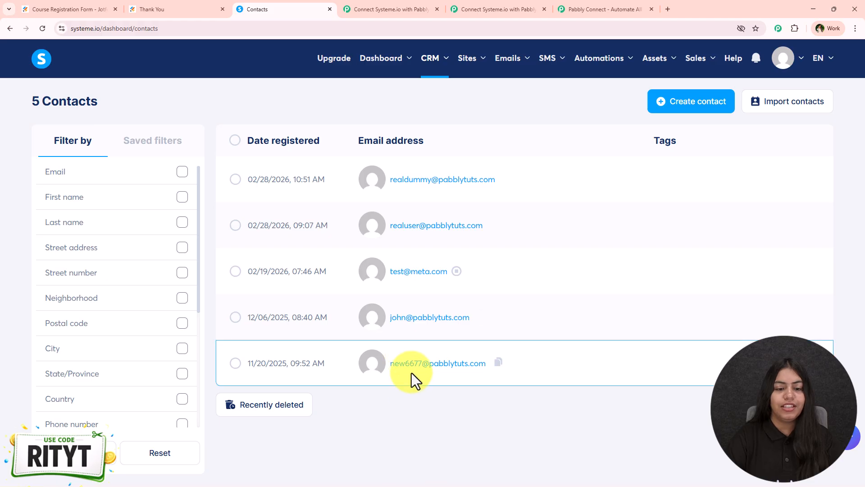
mouse_move(414, 367)
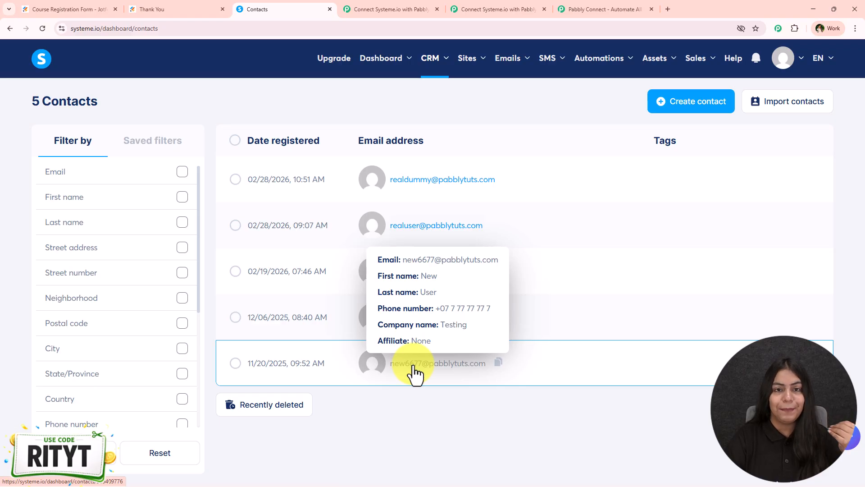
- Switch back to the Pabbly Connect workflow and rearrange its nodes so Systeme.io sits diagonally below Jotform on the canvas
click(477, 8)
drag(373, 222, 373, 285)
drag(160, 225, 179, 218)
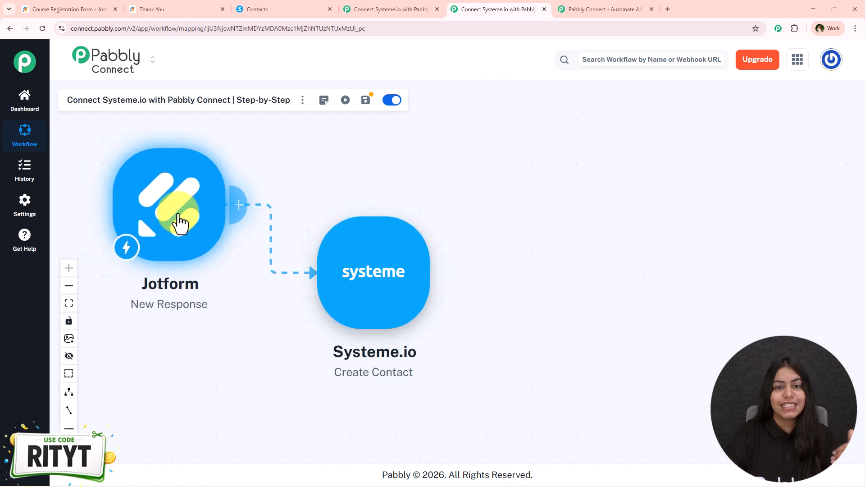
drag(374, 296, 387, 318)
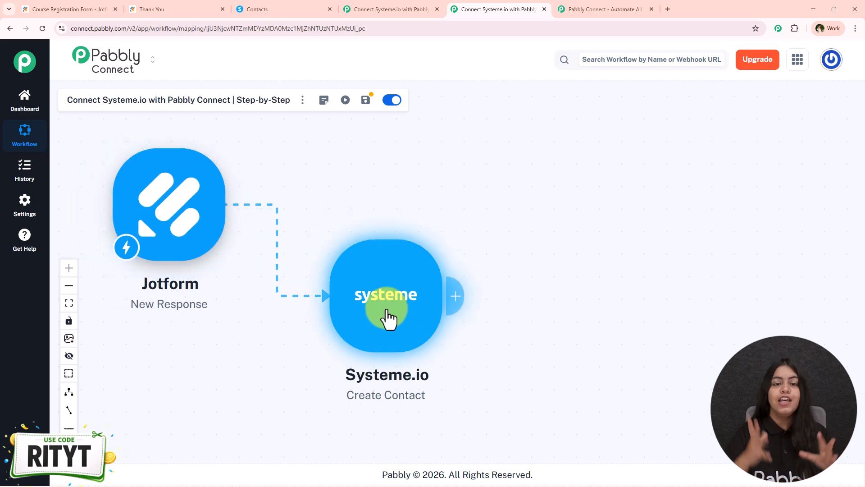